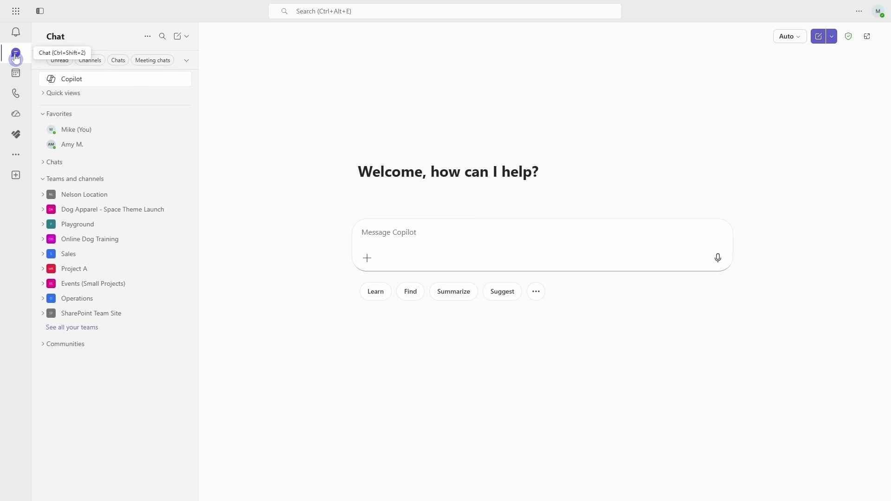
# Open the Copilot app in Teams and pin it to the app bar
pyautogui.click(19, 162)
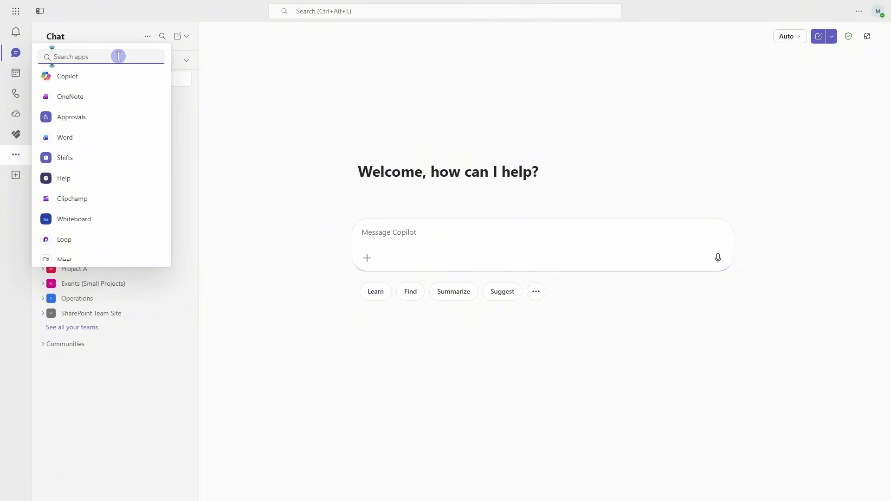
pyautogui.click(95, 82)
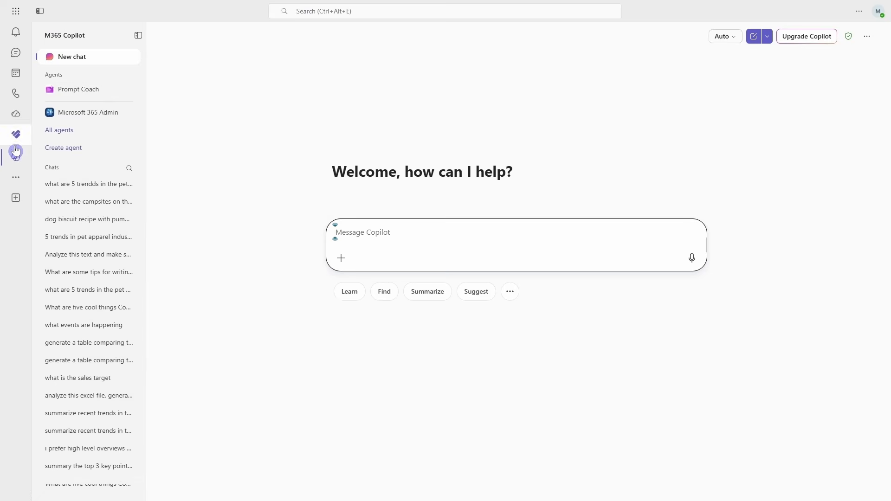
pyautogui.rightClick(15, 159)
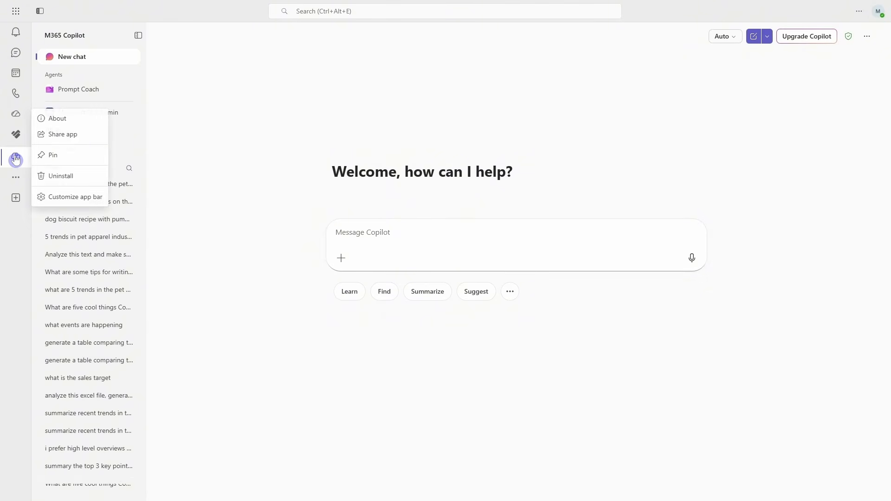
pyautogui.click(66, 155)
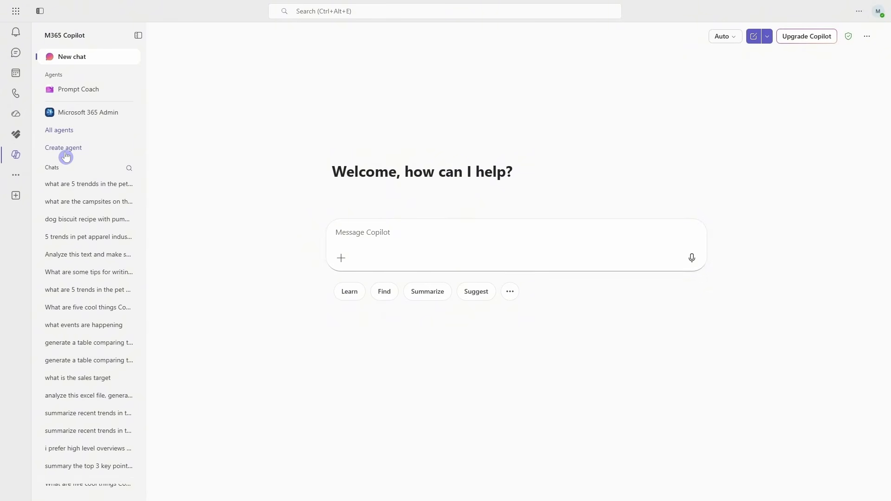
pyautogui.click(19, 53)
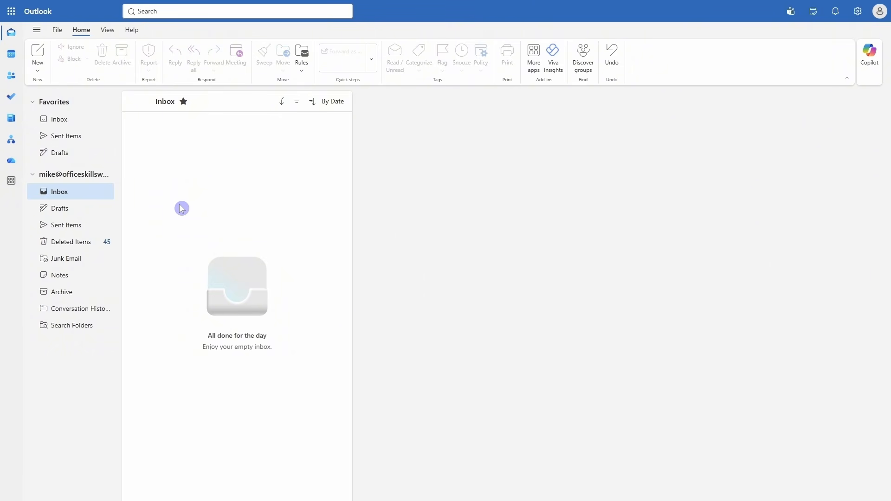
# Open the Copilot app in Outlook and pin it to the app bar
pyautogui.click(14, 190)
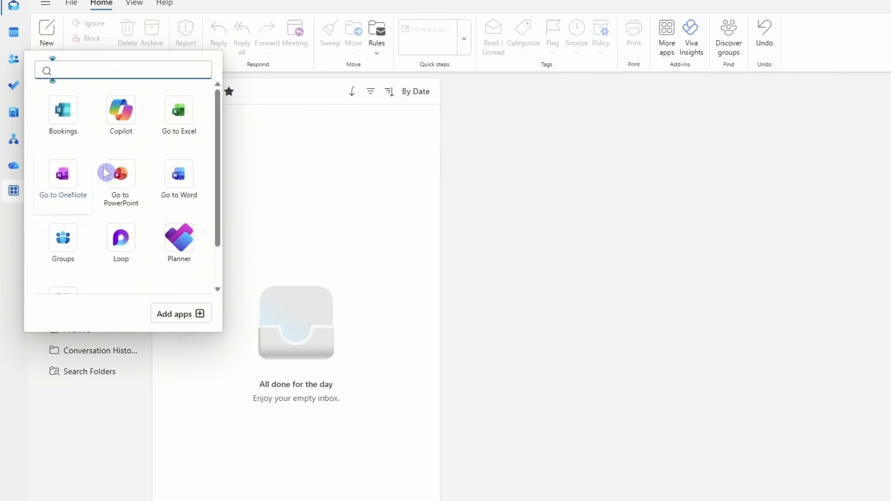
pyautogui.click(134, 107)
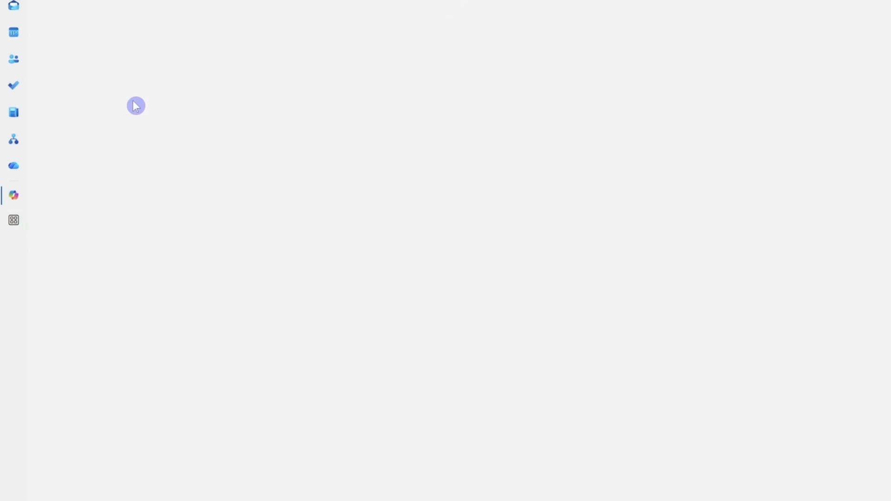
pyautogui.rightClick(13, 197)
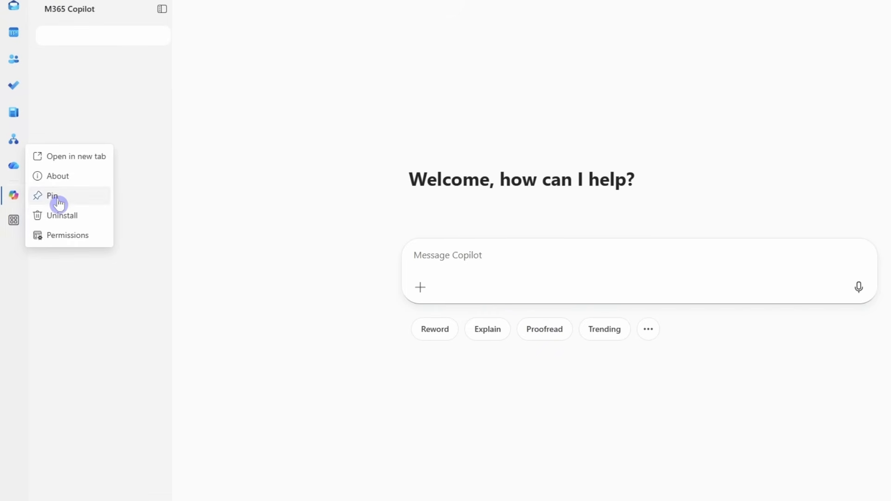
pyautogui.click(57, 201)
pyautogui.click(14, 13)
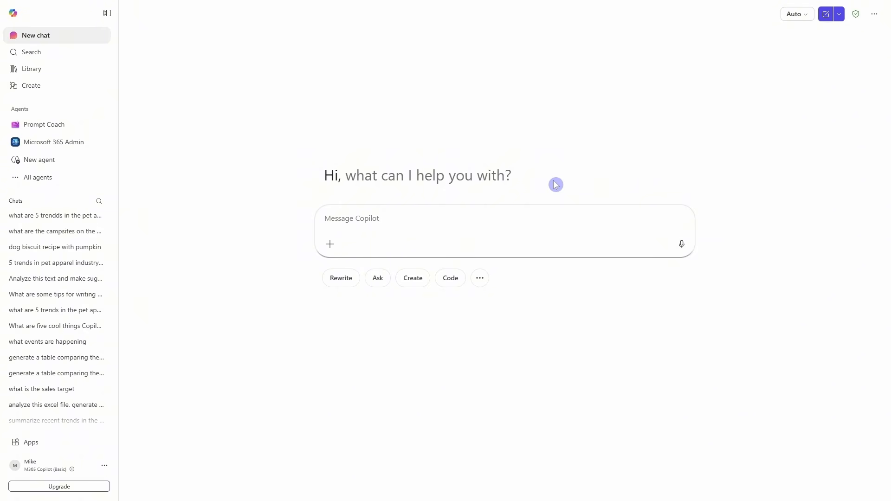
# Review the work profile data in Copilot's personalization settings and open the custom instructions
pyautogui.press('F11')
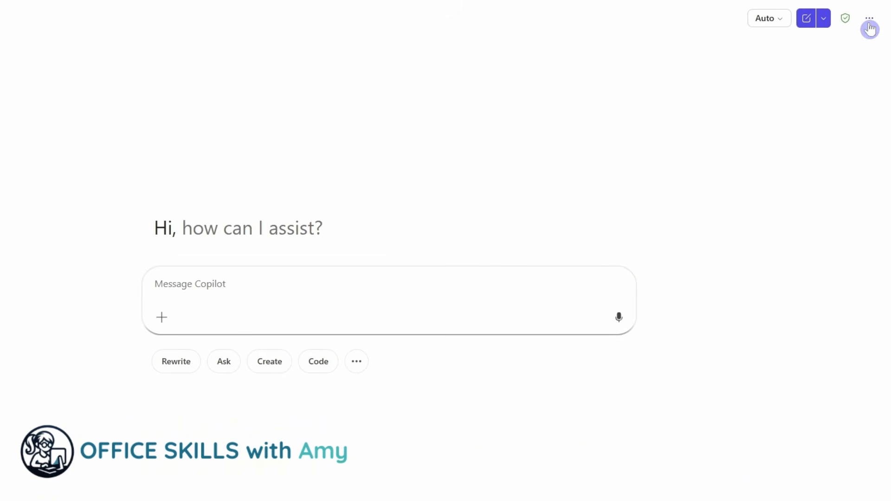
pyautogui.click(869, 21)
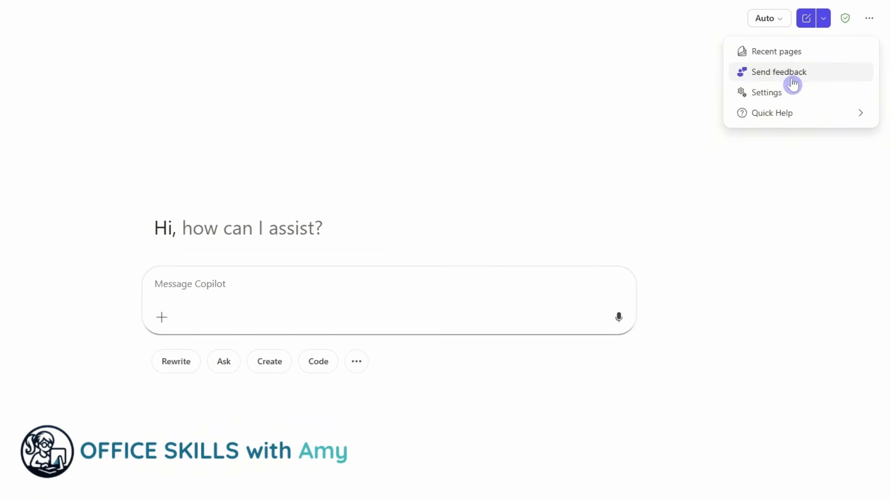
pyautogui.click(793, 91)
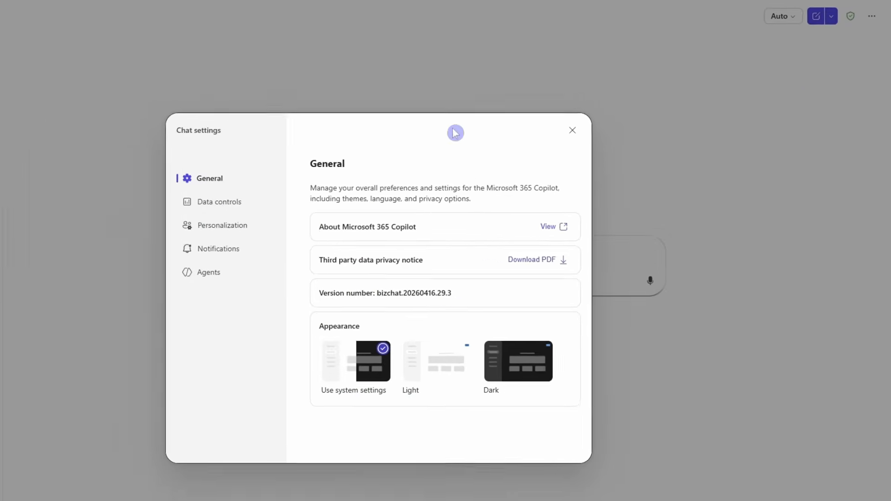
pyautogui.click(325, 197)
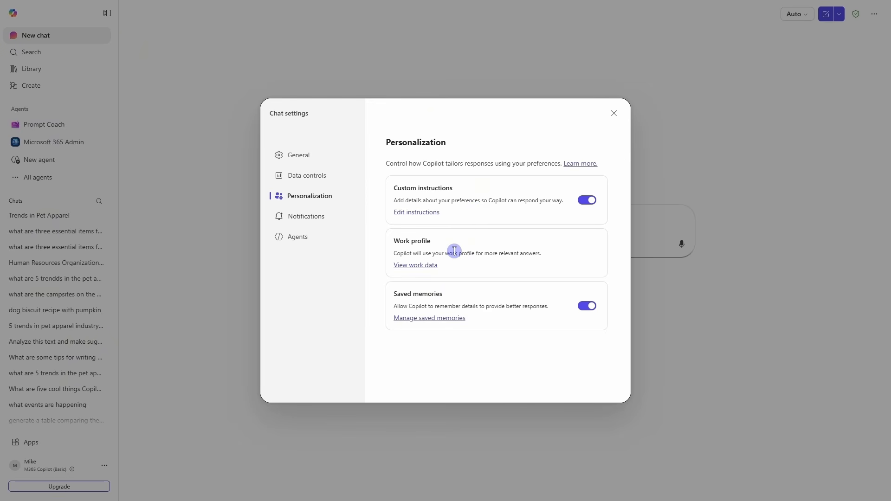
pyautogui.click(413, 267)
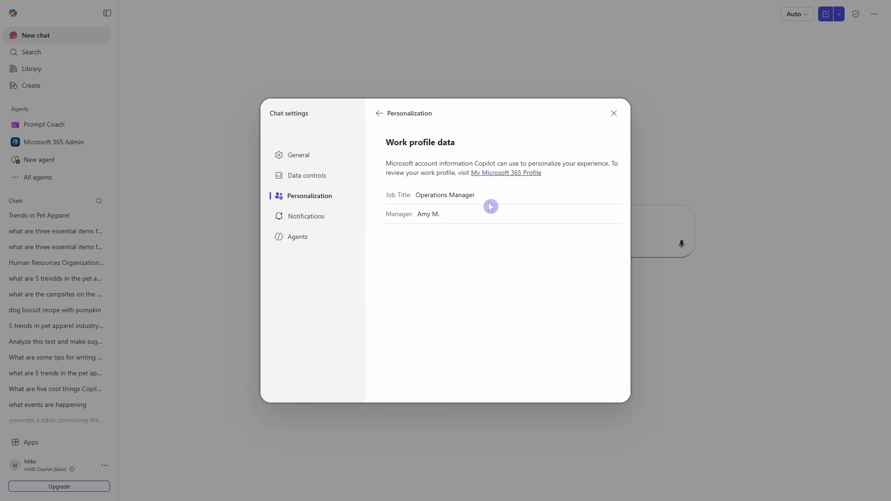
pyautogui.click(380, 114)
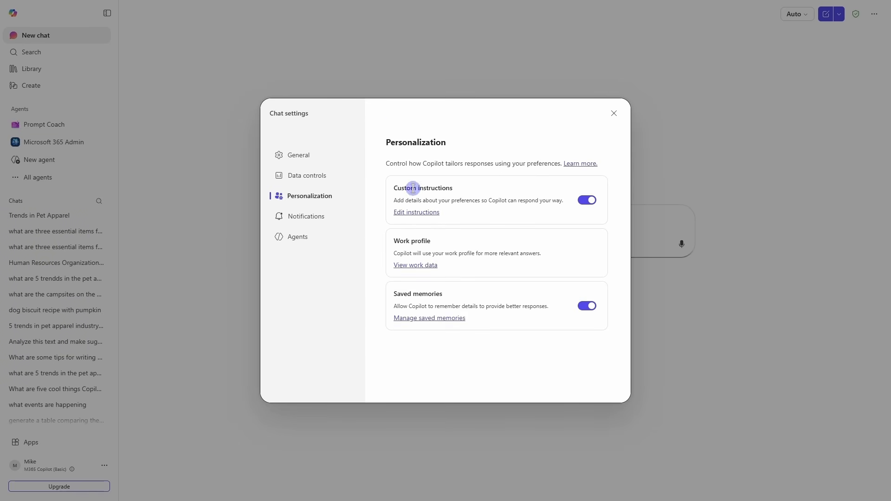
pyautogui.click(408, 214)
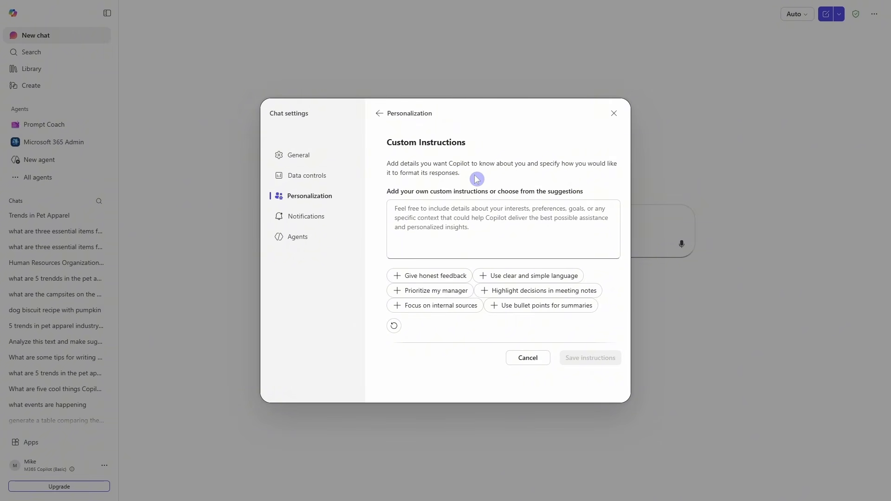
pyautogui.click(419, 278)
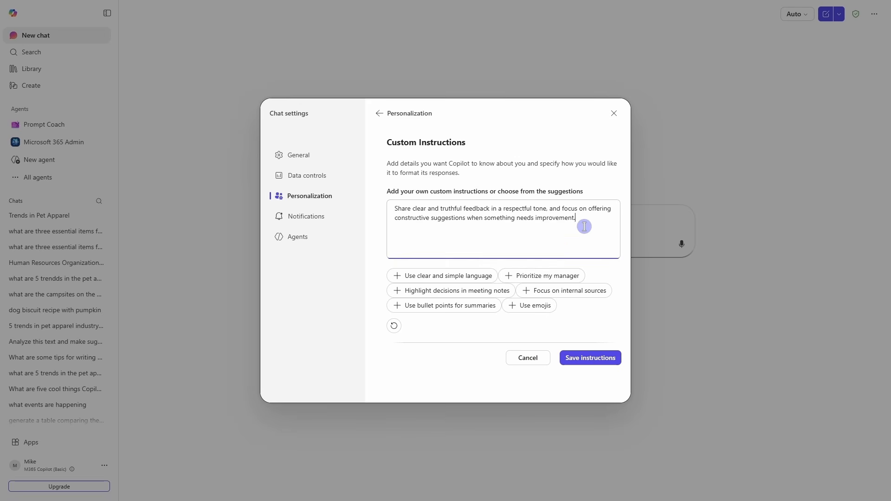
pyautogui.moveTo(585, 224); pyautogui.dragTo(382, 214)
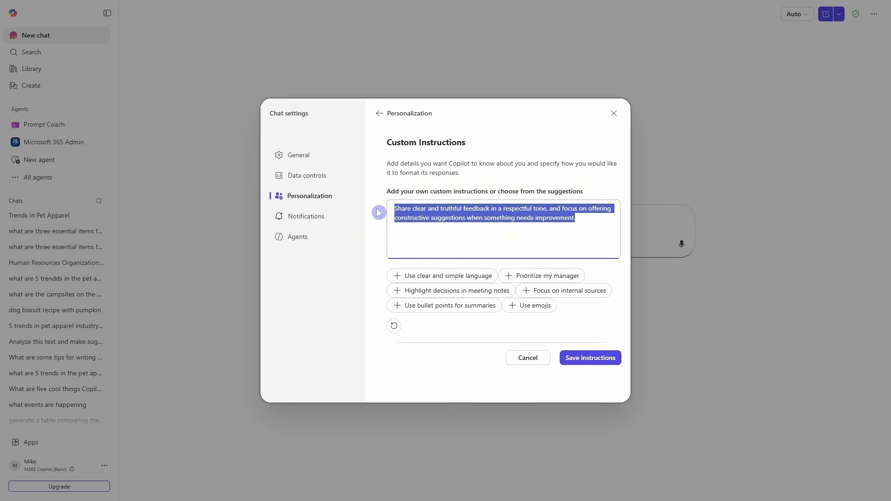
pyautogui.press('BackSpace')
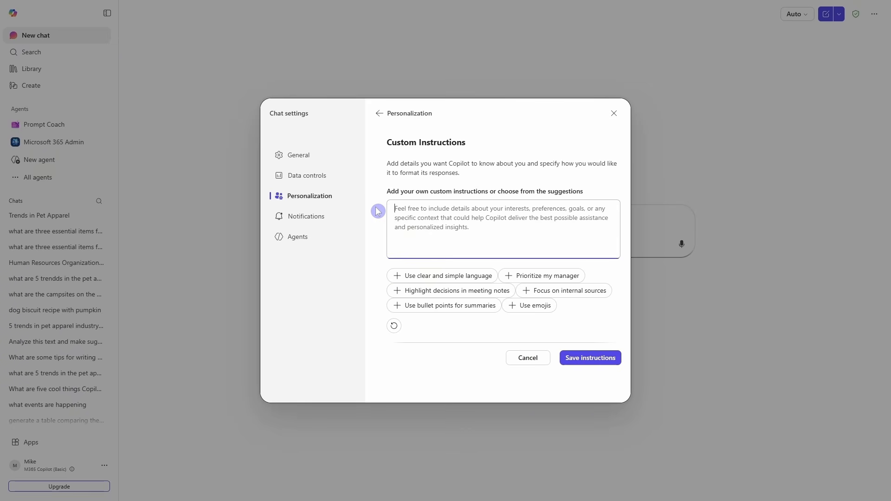
# Save custom instructions saying the business specializes in high-end pet services and the operations manager's goal is to think strategy, identify risks and jump on opportunities
pyautogui.write('We specialize in high-end pet services, from premium food to luxury grooming and high-performance gear.  As the operations manager, my goal is to think strategy, identify risks in advance and jump on opportunities')
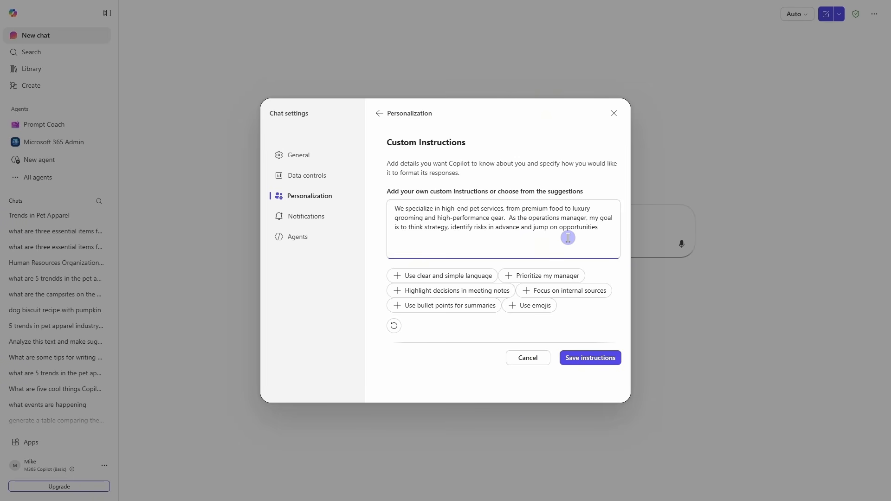
pyautogui.click(580, 361)
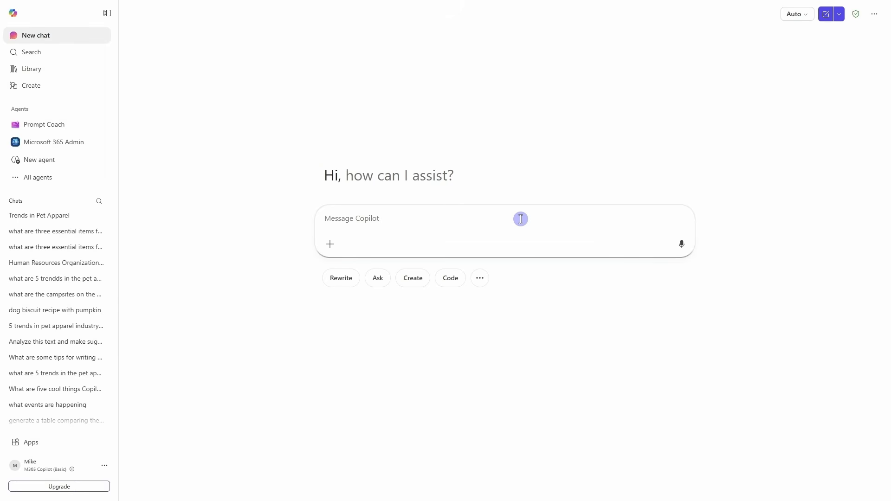
# Ask Copilot "Where should I be looking for opportunities?" and read through its answer
pyautogui.click(521, 219)
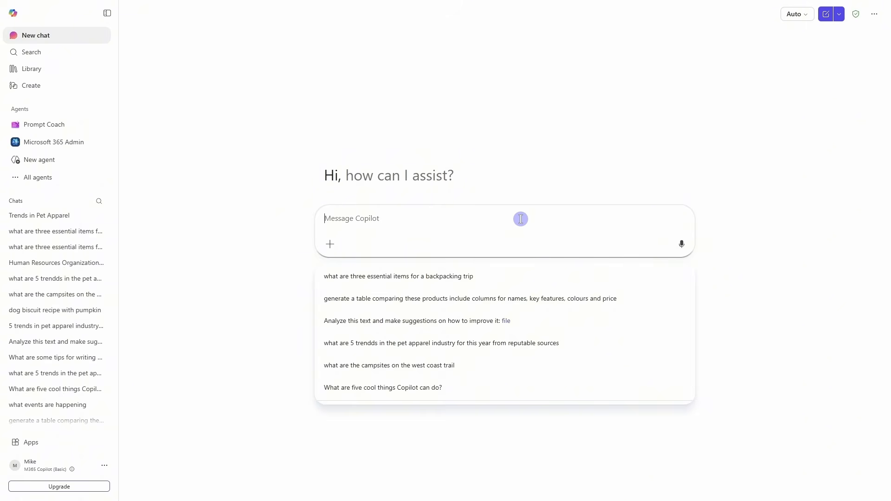
pyautogui.write('Where should I be looking for opportunities?')
pyautogui.press('Return')
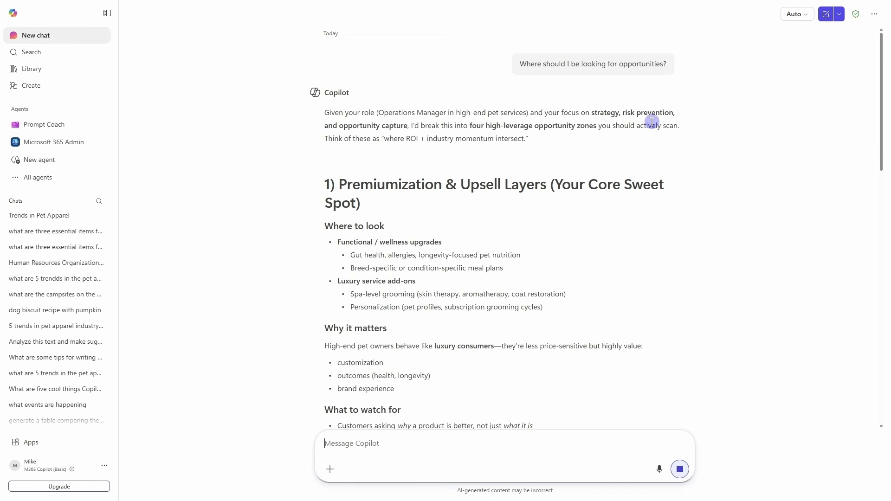
pyautogui.scroll(-2, 585, 237)
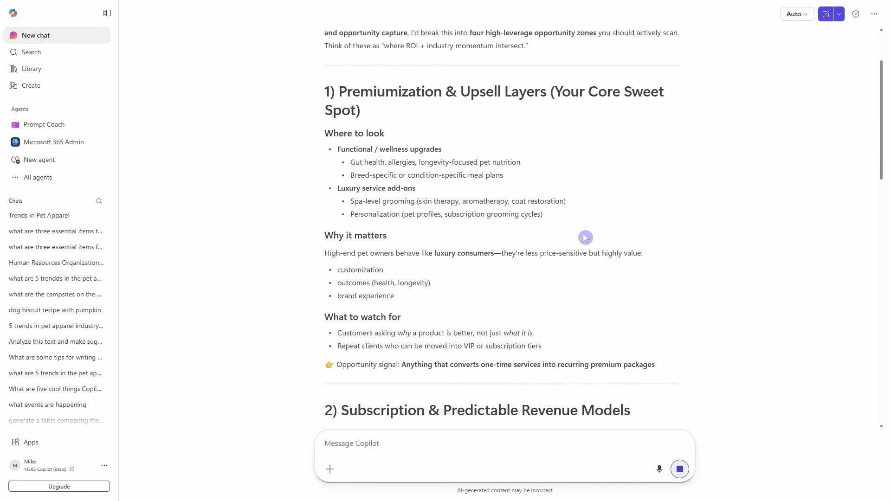
pyautogui.scroll(-9, 585, 238)
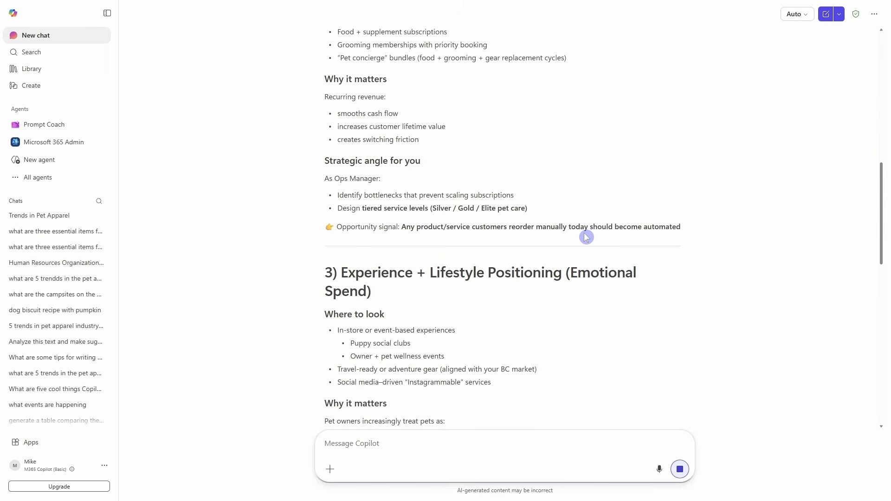
pyautogui.scroll(-9, 586, 237)
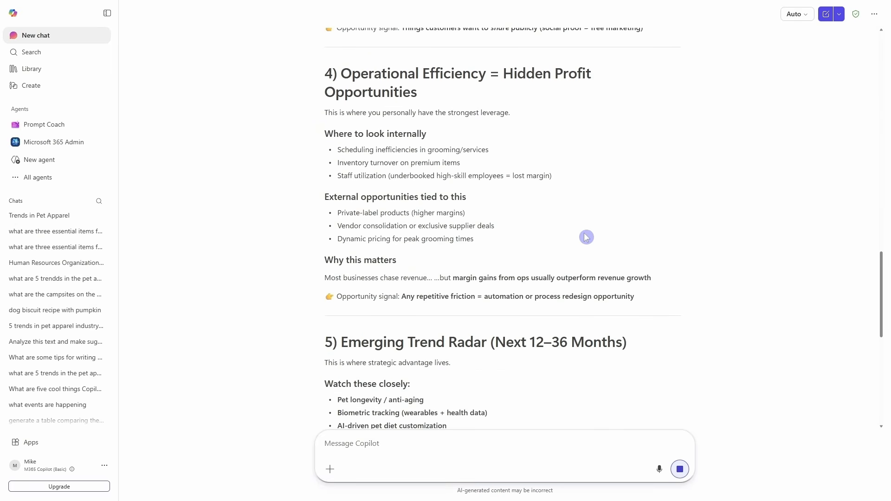
pyautogui.scroll(-4, 584, 233)
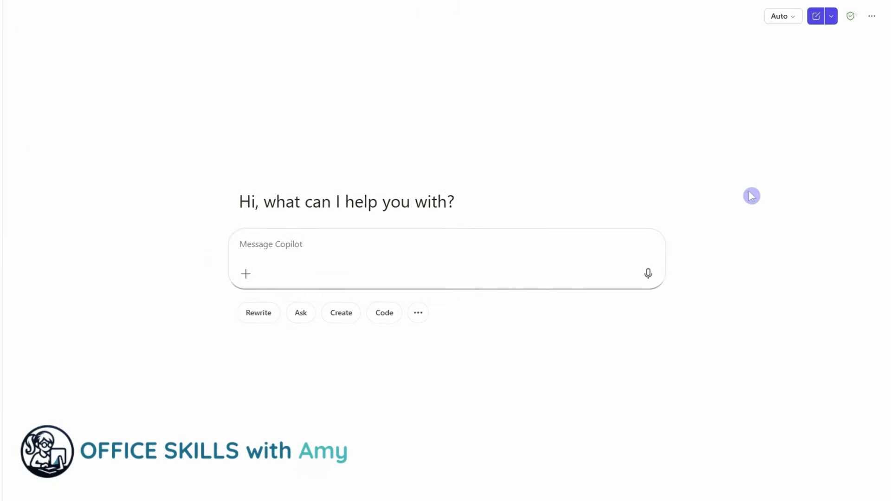
# Review Copilot's saved memories in the personalization settings and close the chat settings
pyautogui.click(868, 28)
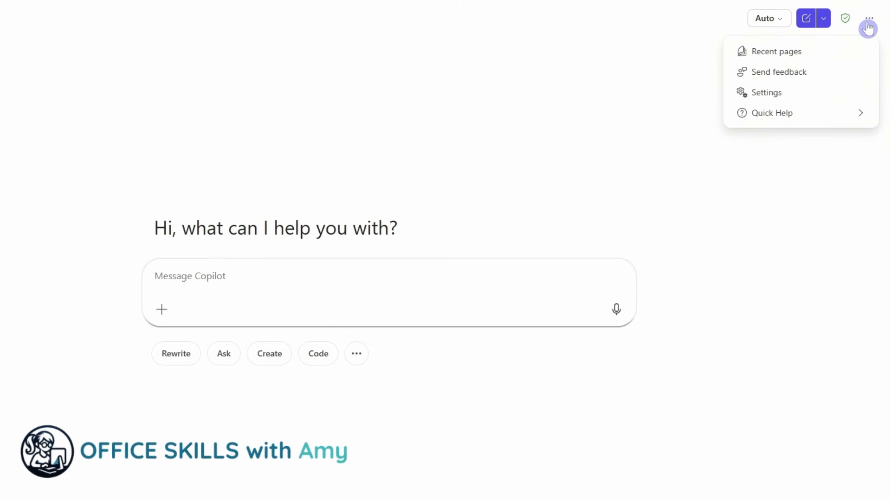
pyautogui.click(812, 93)
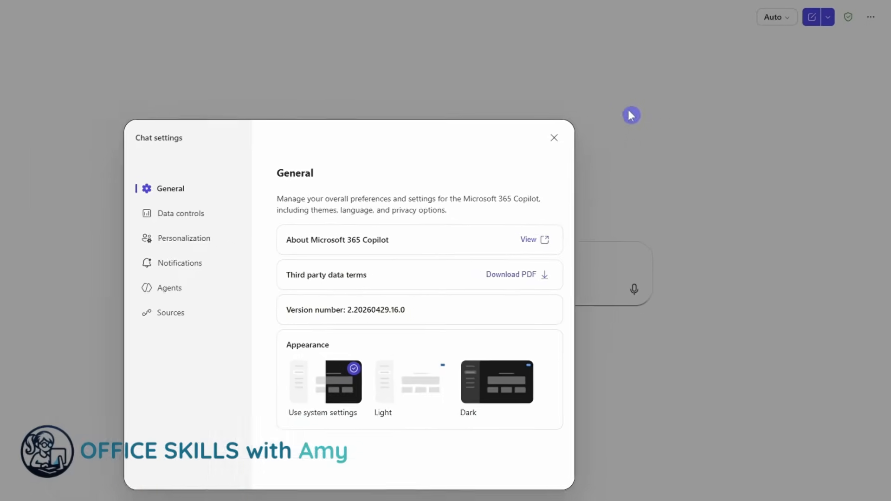
pyautogui.click(215, 249)
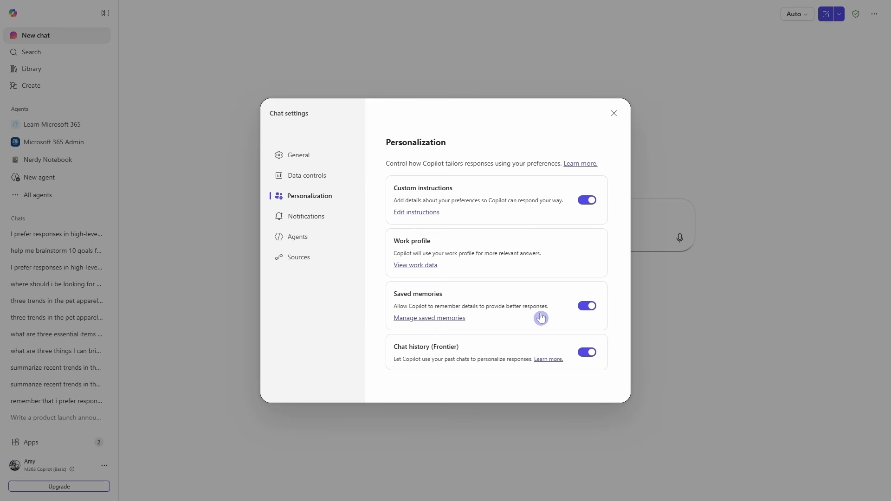
pyautogui.click(428, 319)
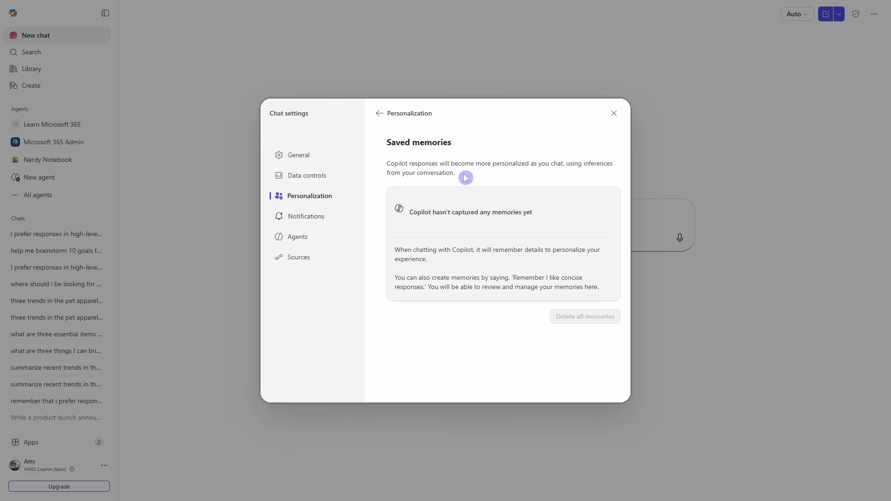
pyautogui.click(379, 115)
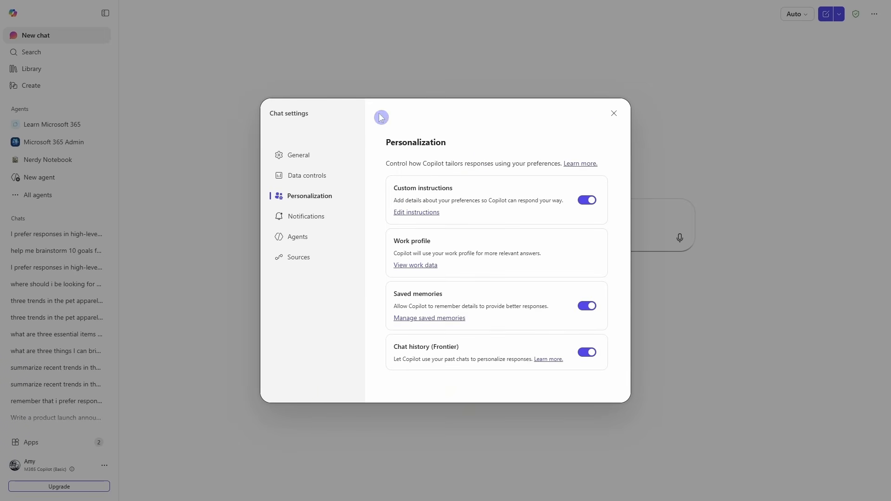
pyautogui.click(457, 213)
pyautogui.click(614, 114)
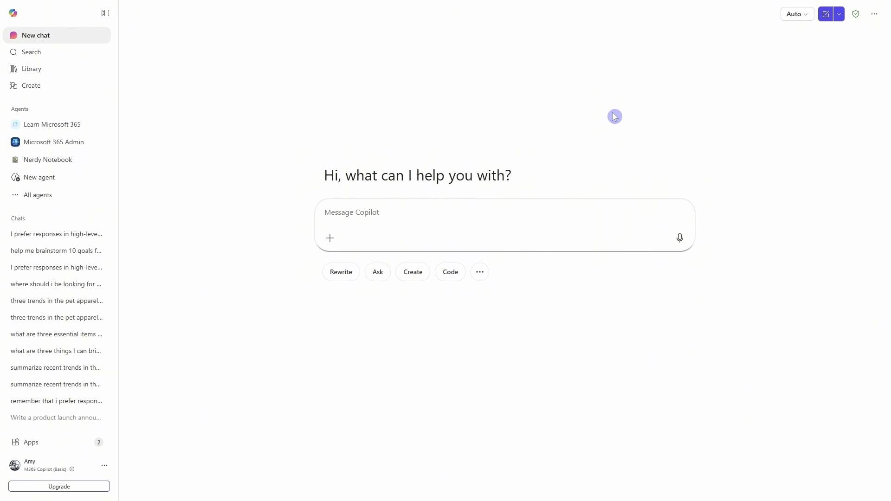
# Tell Copilot "Remember that I prefer responses in a high-level overview with 1-2 bullet points per item max."
pyautogui.click(424, 214)
pyautogui.write('Remember that I prefer responses in a high-level overview with 1-2 bullet points per item max.')
pyautogui.press('Return')
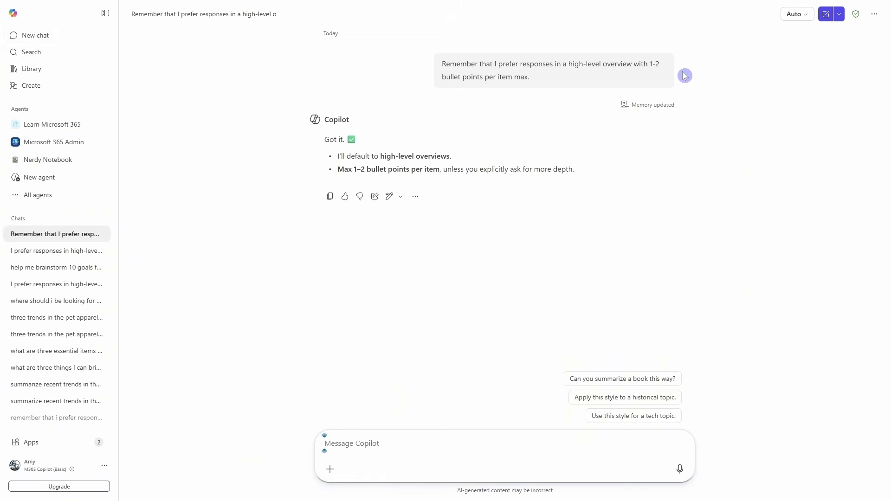
pyautogui.click(634, 111)
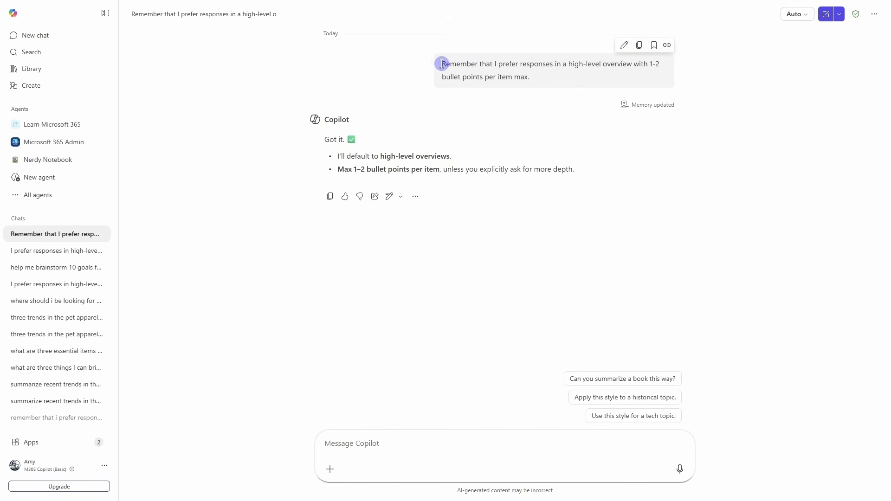
pyautogui.moveTo(442, 64); pyautogui.dragTo(478, 64)
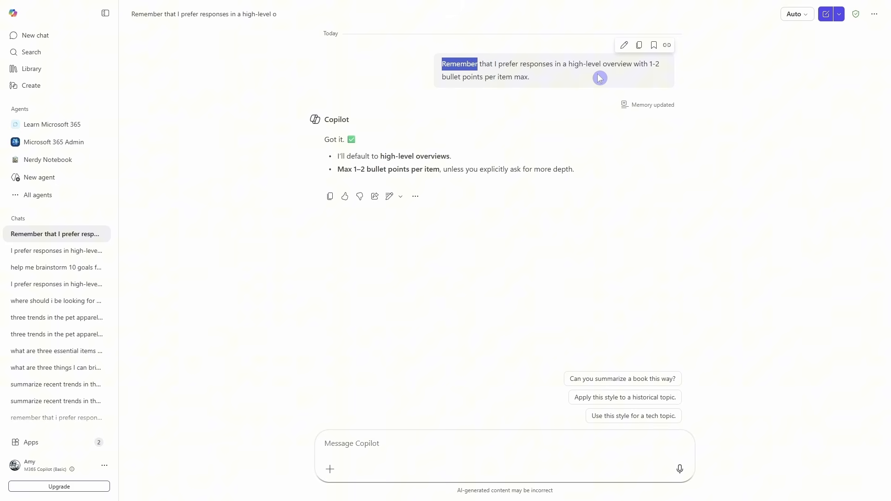
pyautogui.click(700, 91)
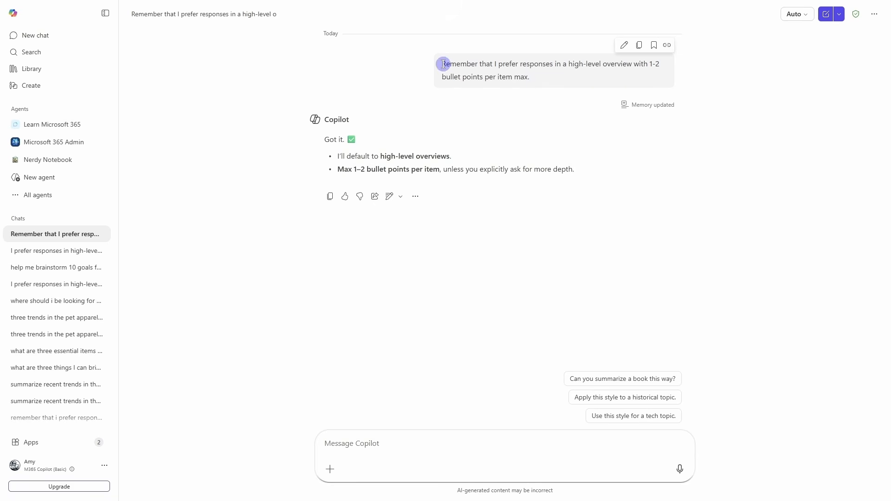
pyautogui.moveTo(442, 64); pyautogui.dragTo(478, 66)
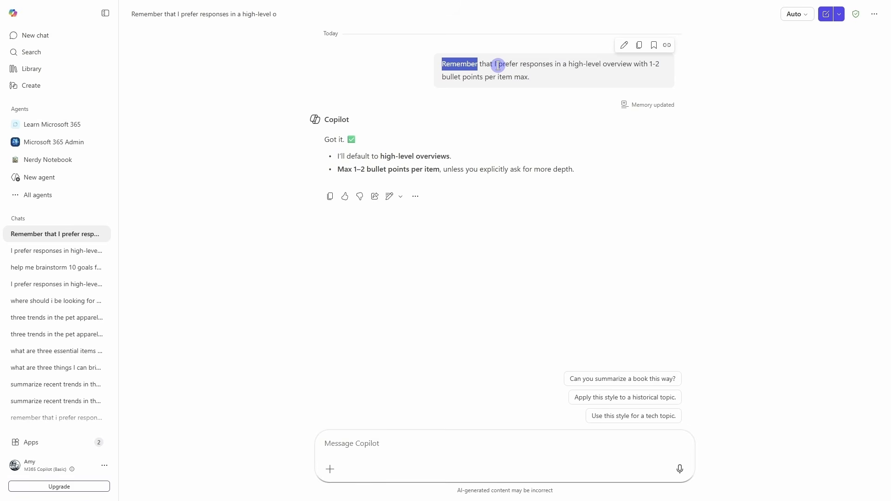
pyautogui.click(498, 65)
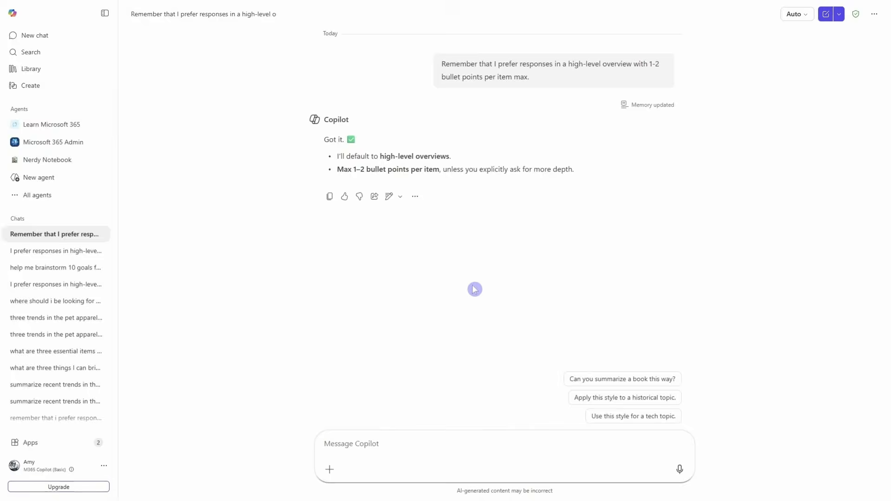
# Start a new chat and ask Copilot "What are the trends in the pet apparel industry around pet camping gear."
pyautogui.click(805, 28)
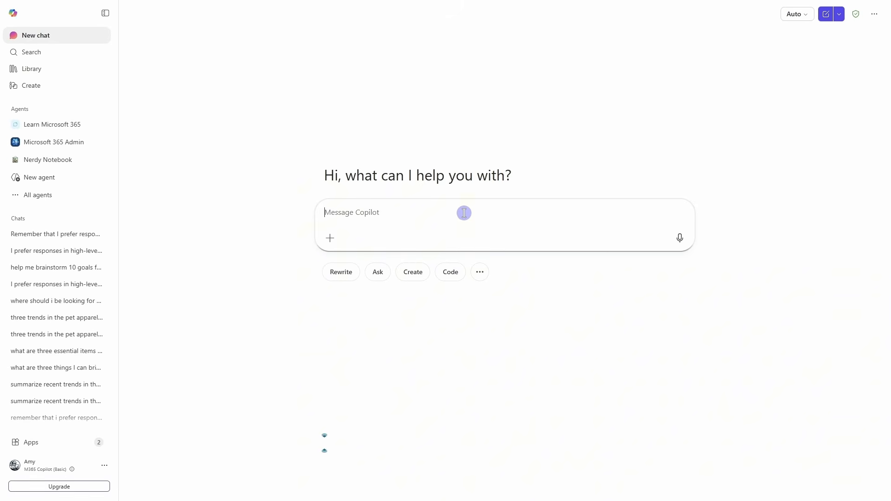
pyautogui.write('What are the trends in the pet apparel industry around pet camping gear.')
pyautogui.press('Return')
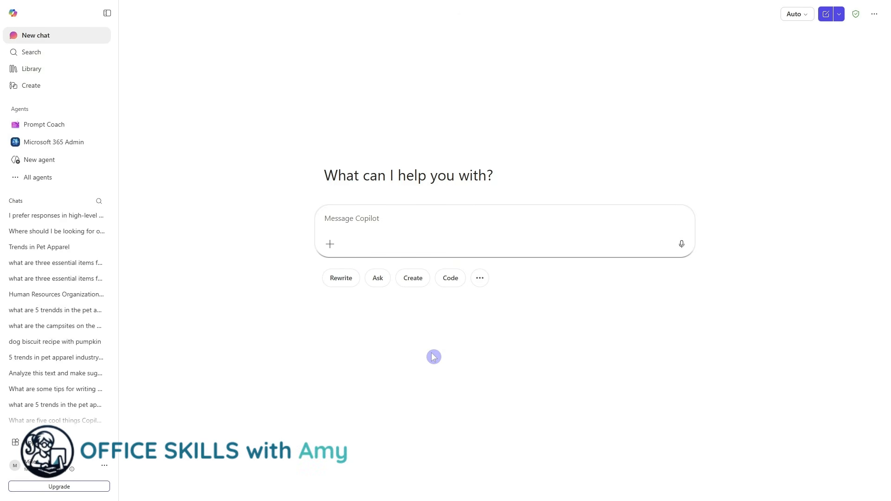
# Open the Copilot Prompt Gallery and review the Task and Job type filter options for suggested prompts
pyautogui.click(480, 278)
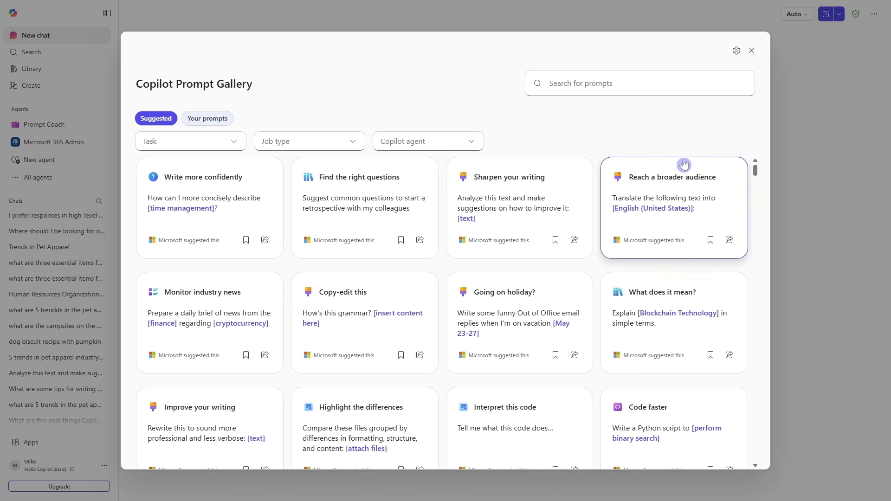
pyautogui.click(238, 145)
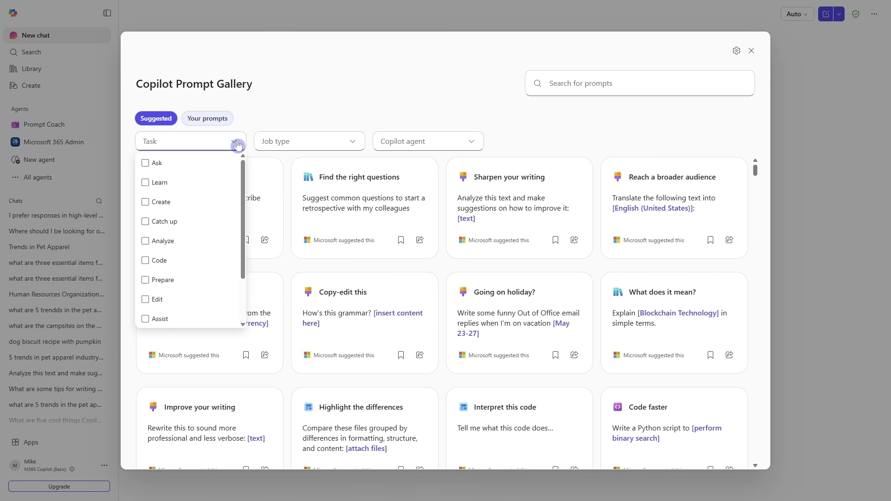
pyautogui.moveTo(243, 171)
pyautogui.mouseDown()
pyautogui.moveTo(239, 245)
pyautogui.moveTo(243, 165)
pyautogui.mouseUp()
pyautogui.click(353, 143)
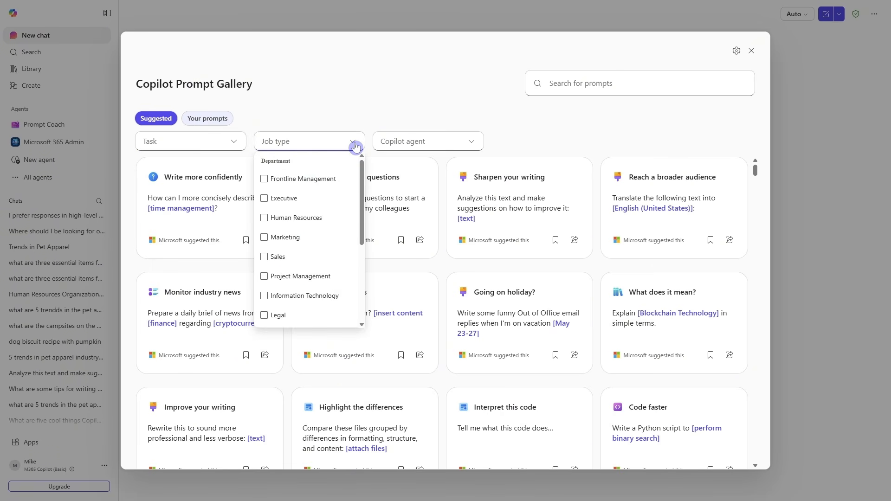
pyautogui.click(376, 125)
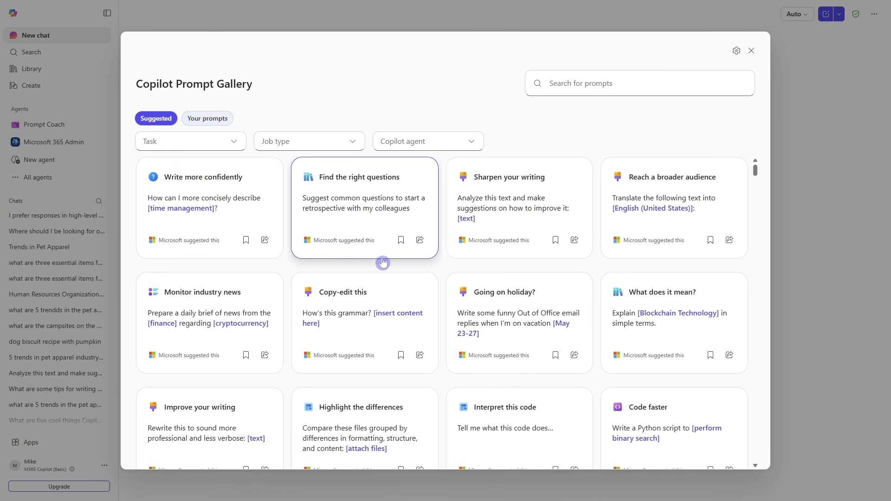
# Bookmark the "Find the right questions" prompt and choose it from the saved prompts
pyautogui.click(402, 241)
pyautogui.click(201, 121)
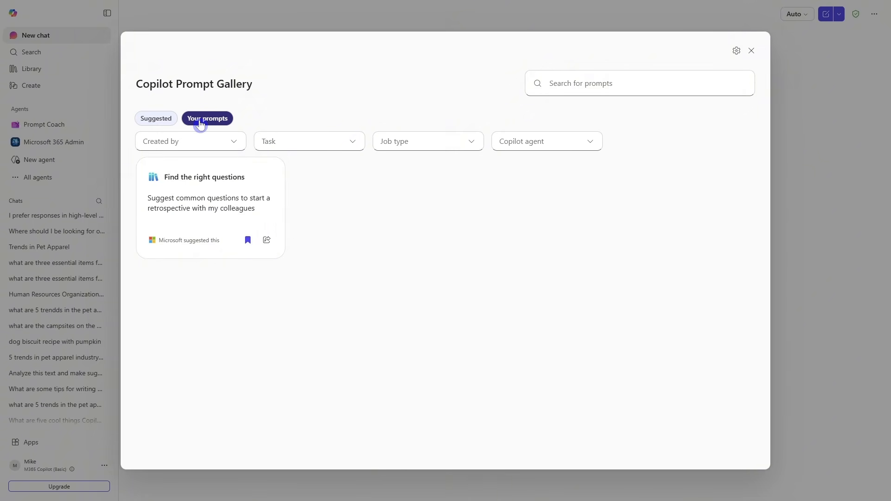
pyautogui.click(249, 197)
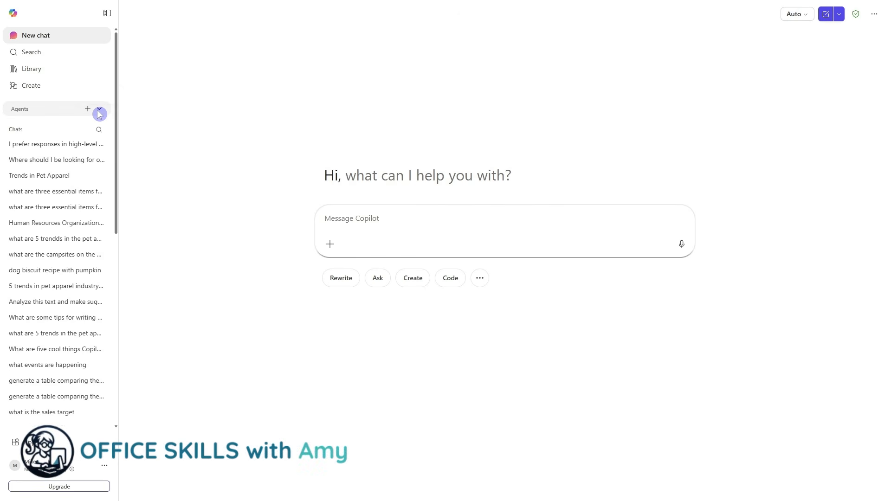
# Expand the agents list and browse the available agents in the Agent Store
pyautogui.click(99, 111)
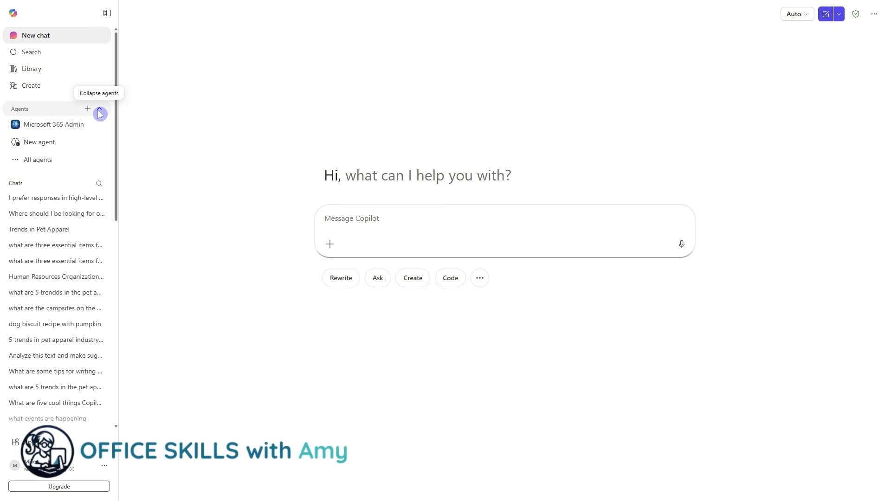
pyautogui.click(53, 161)
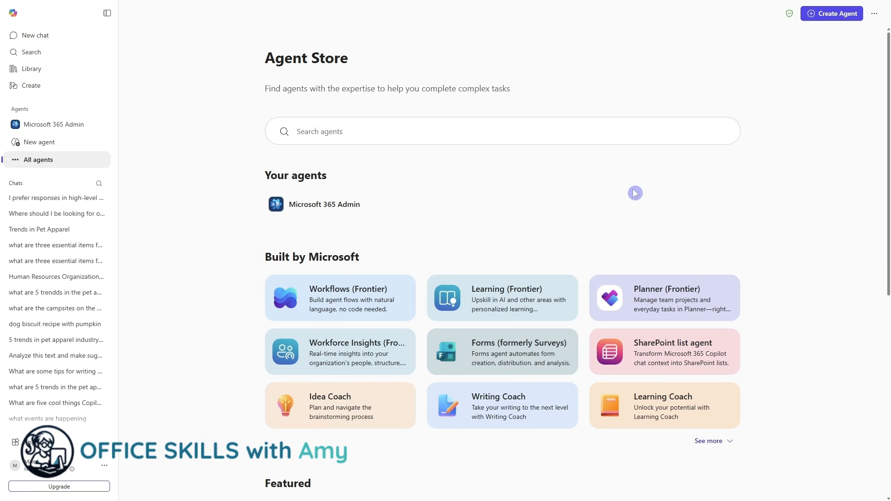
pyautogui.scroll(-3, 701, 209)
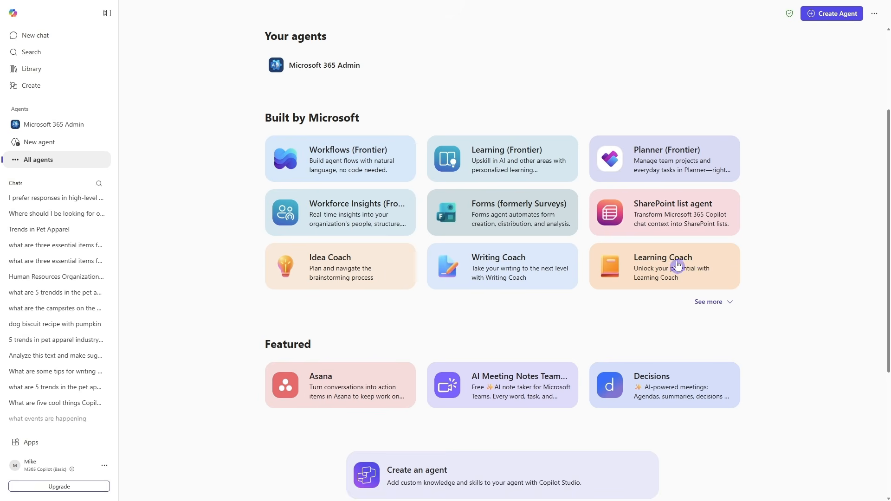
pyautogui.scroll(3, 687, 265)
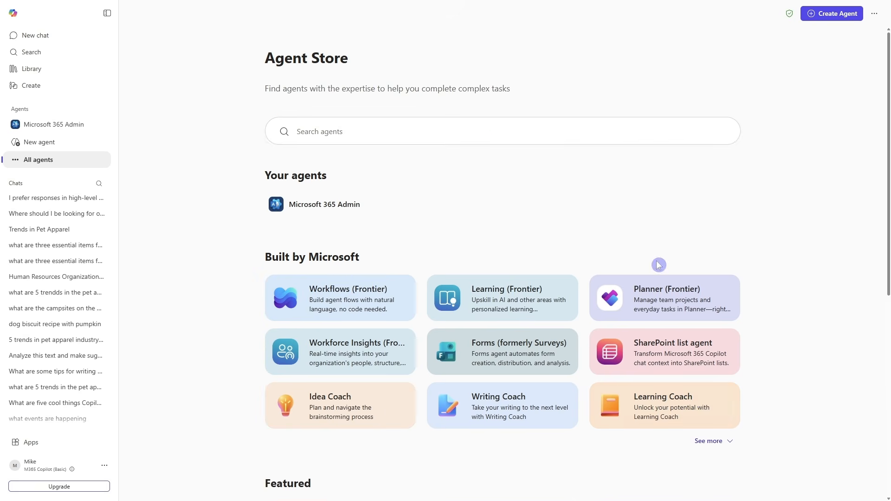
# Search the Agent Store for "prompt coach", add the Prompt Coach agent and pin it
pyautogui.click(453, 135)
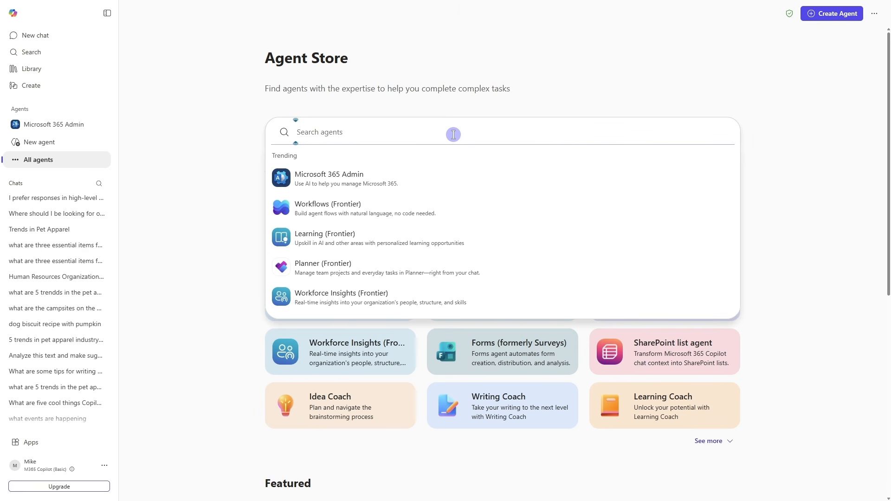
pyautogui.write('prompt coach')
pyautogui.click(344, 159)
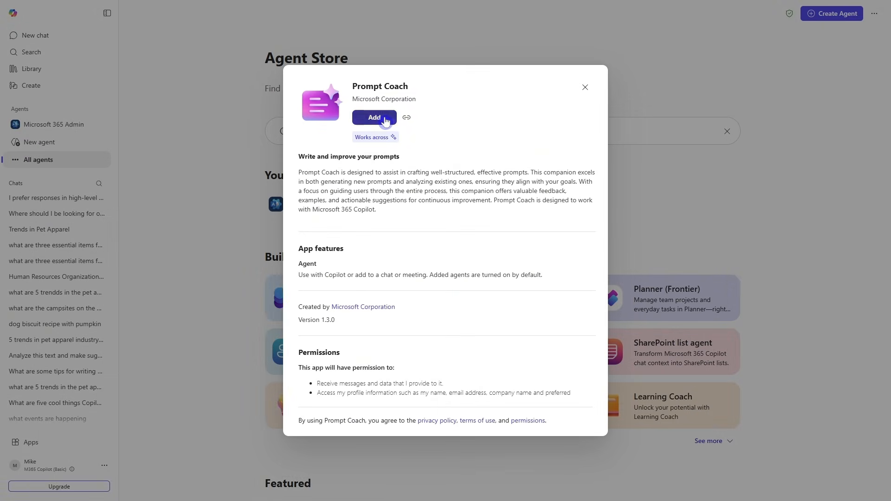
pyautogui.click(377, 118)
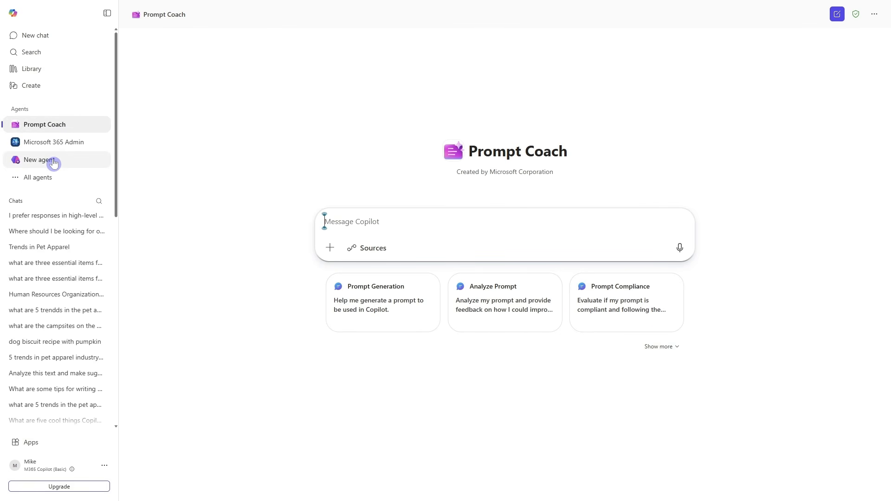
pyautogui.moveTo(88, 130)
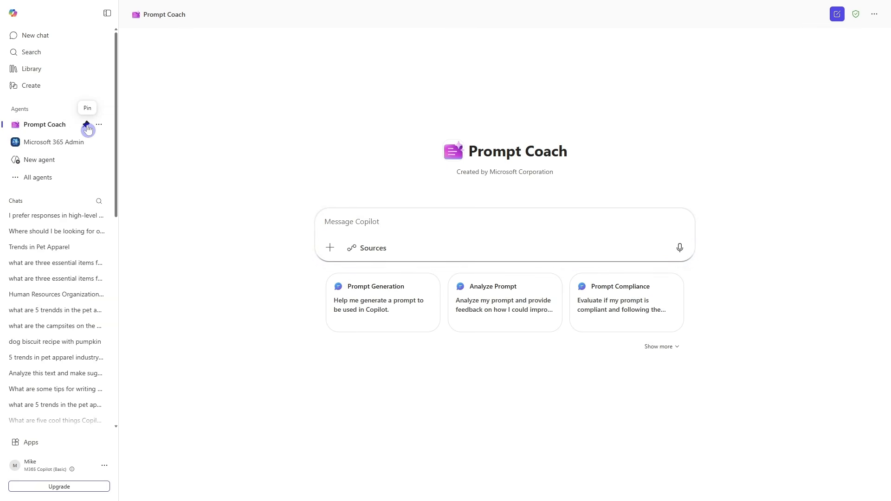
pyautogui.click(88, 129)
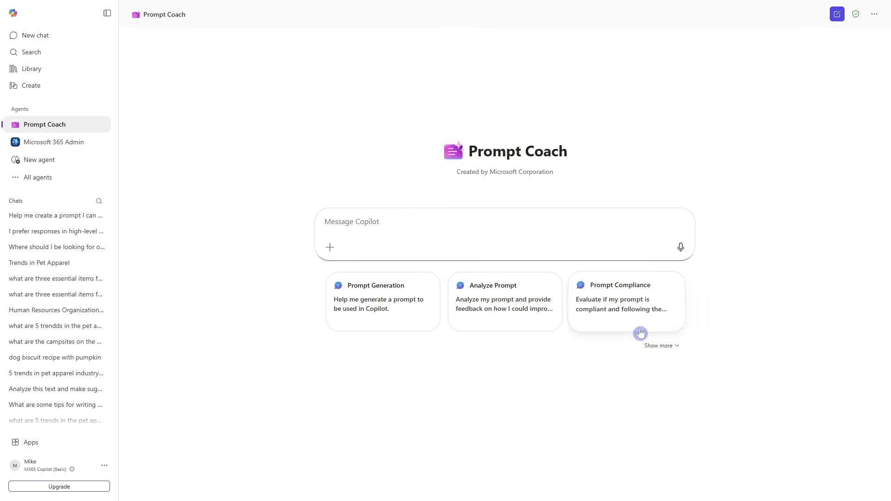
# Draft a request for help creating a Weekly Pup-Date Report prompt, inviting relevant questions and citing an attached example for style, tone and layout
pyautogui.click(654, 346)
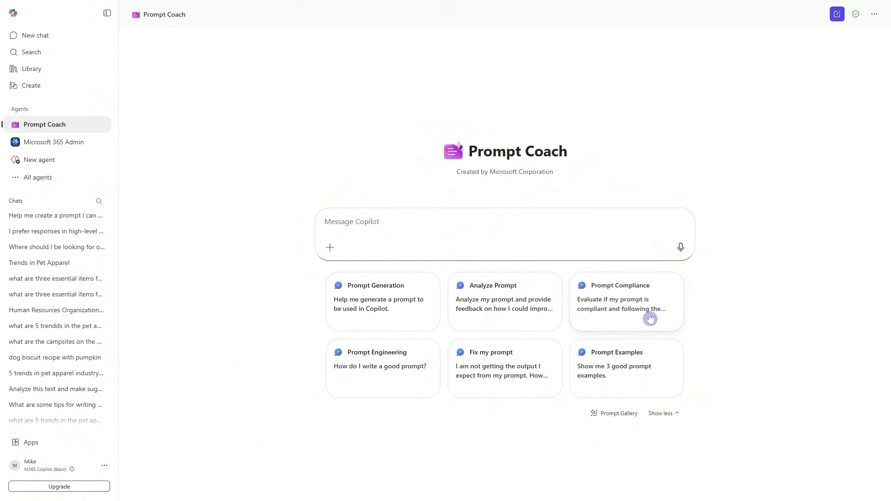
pyautogui.click(400, 222)
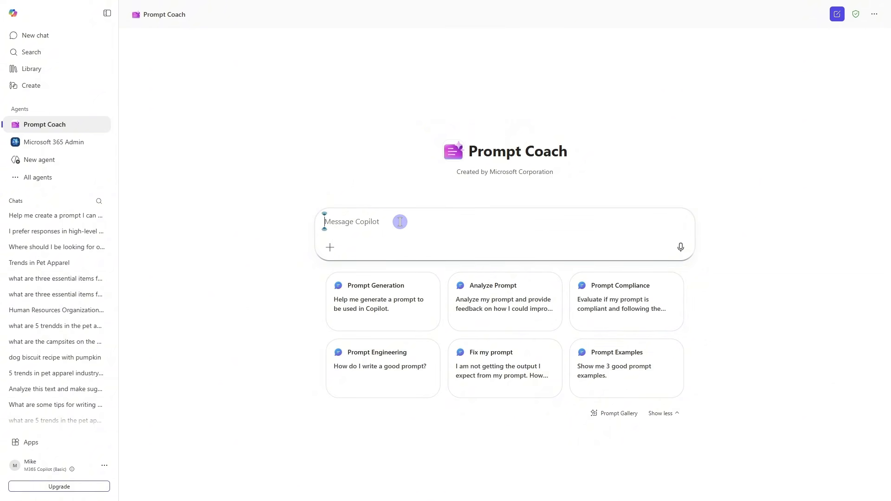
pyautogui.write('Help me create a prompt I can use to generate my Weekly Pup-Date Report. Ask me any questions that are relevant to make this prompt effective. Attached is an example so you can extract style, tone, and layout.')
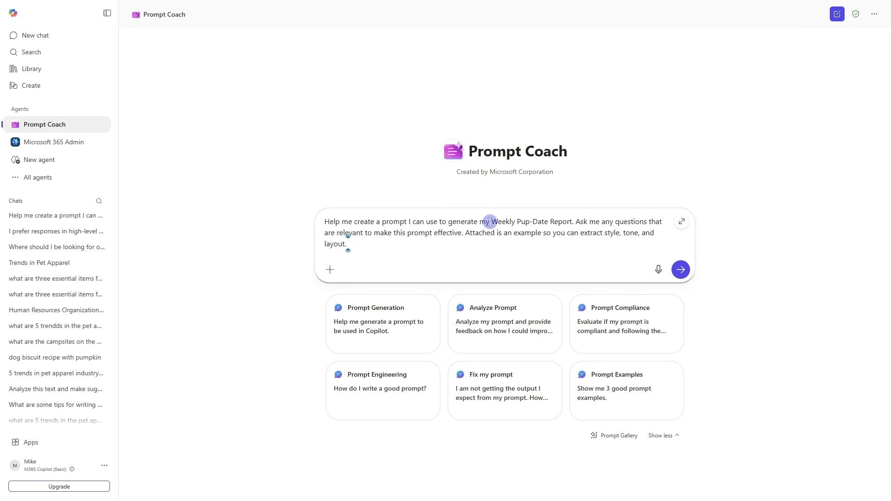
pyautogui.moveTo(491, 221); pyautogui.dragTo(574, 221)
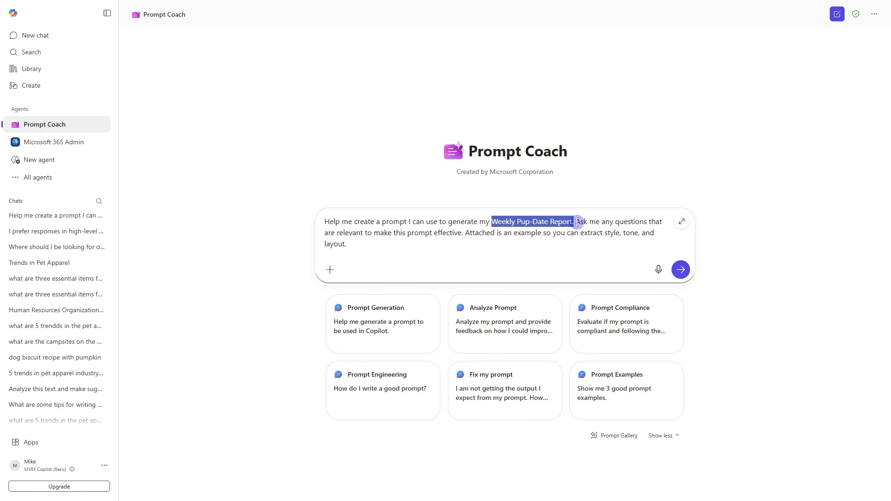
pyautogui.moveTo(578, 222); pyautogui.dragTo(463, 233)
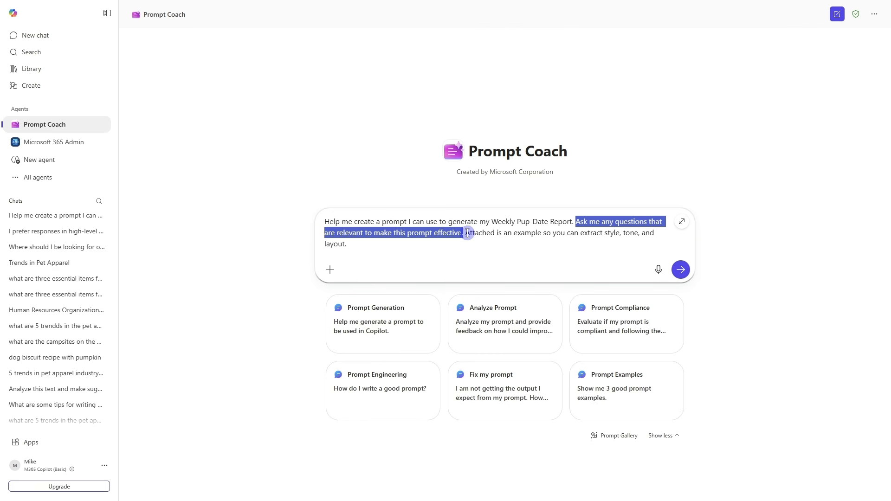
pyautogui.moveTo(466, 233); pyautogui.dragTo(485, 249)
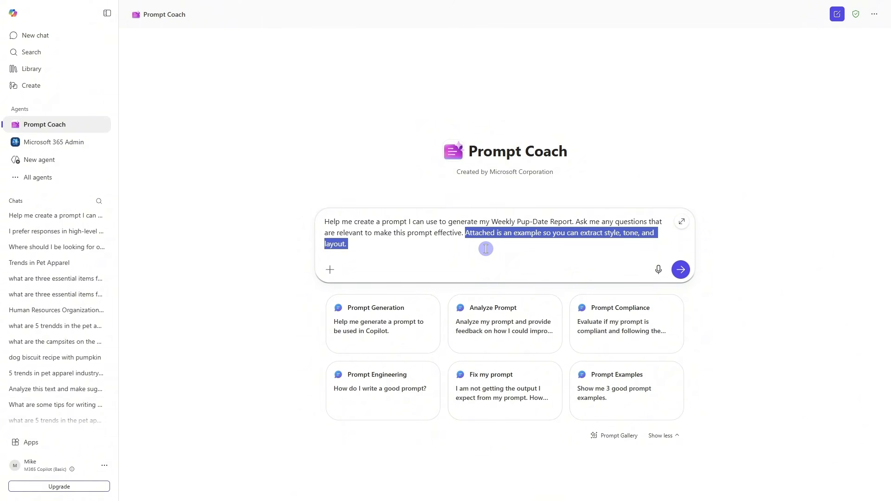
pyautogui.click(553, 247)
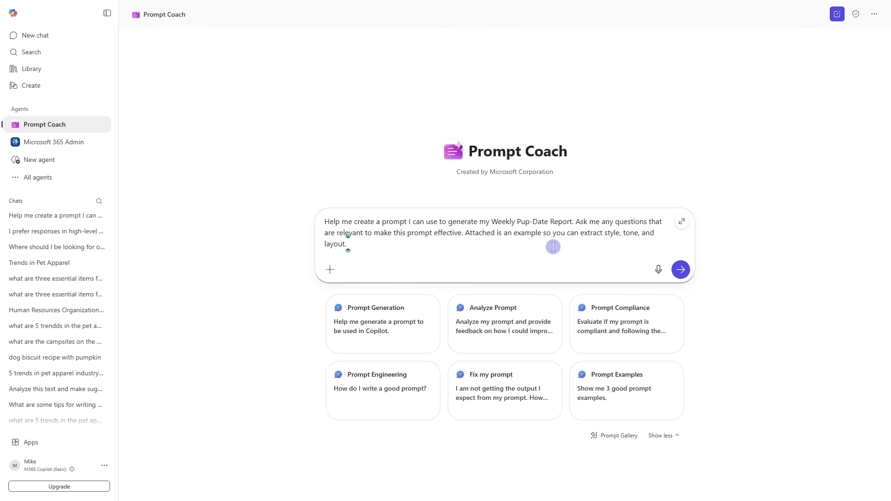
# Attach the cloud file "2028.05.15 Weekly PupDate Puppy Training Projects" to the request and send it to Prompt Coach
pyautogui.click(330, 269)
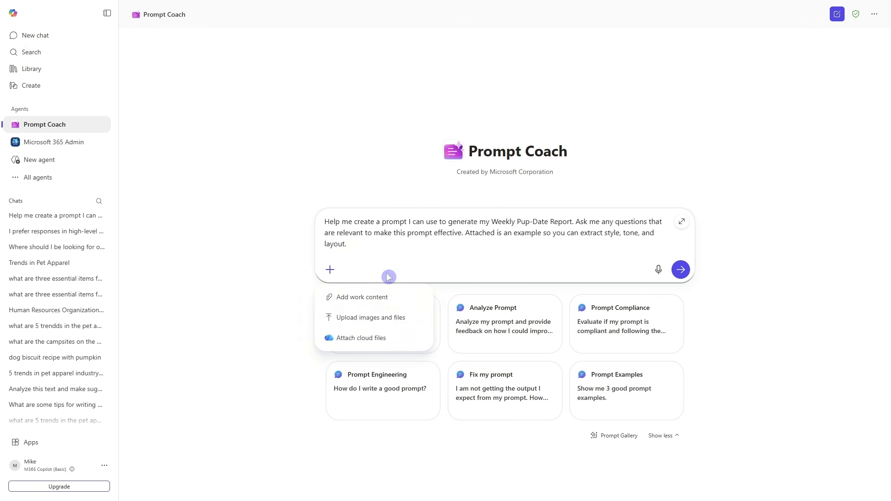
pyautogui.click(398, 343)
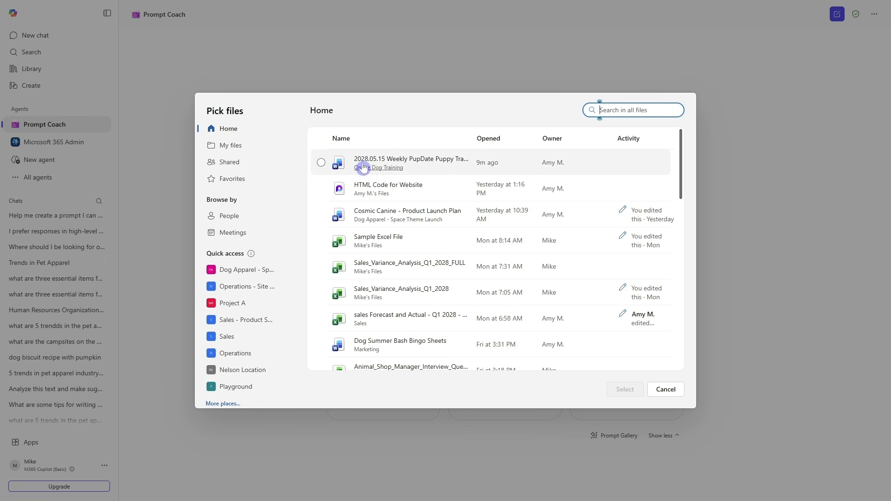
pyautogui.click(321, 163)
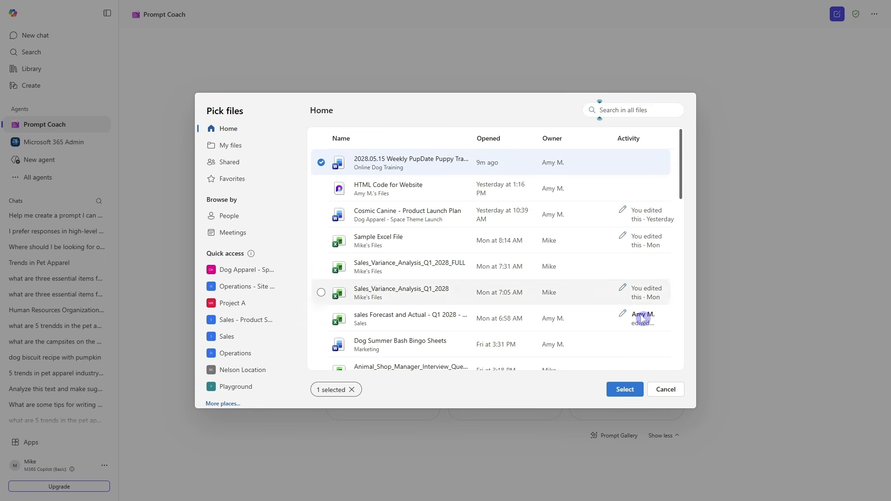
pyautogui.click(625, 389)
pyautogui.click(680, 295)
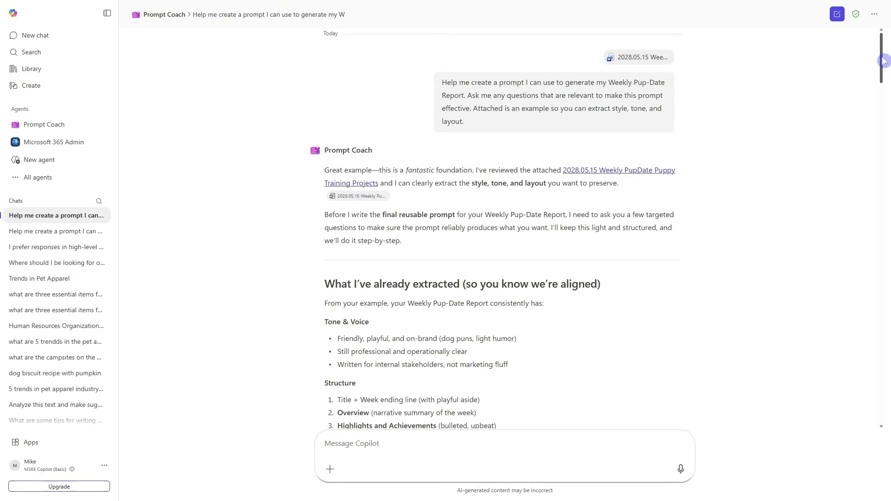
# Read through the Prompt Coach conversation, from its first question to the final Weekly Pup-Date Report prompt
pyautogui.moveTo(883, 61); pyautogui.dragTo(854, 133)
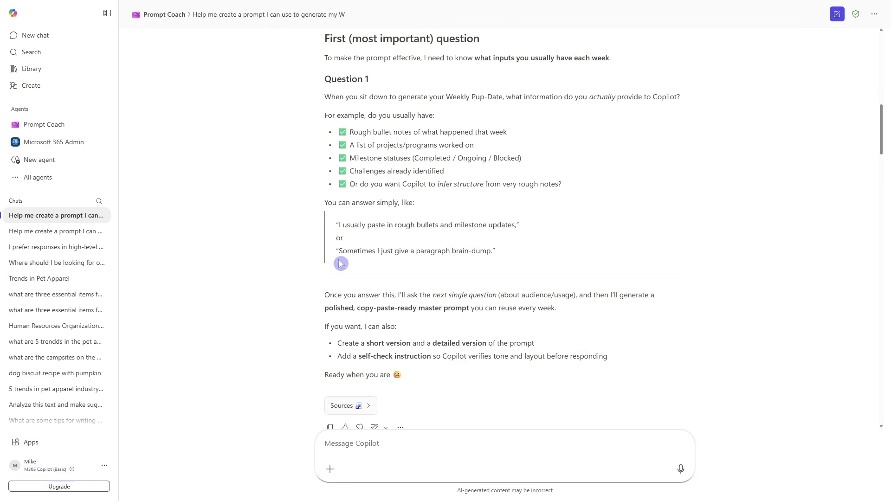
pyautogui.scroll(-5, 562, 261)
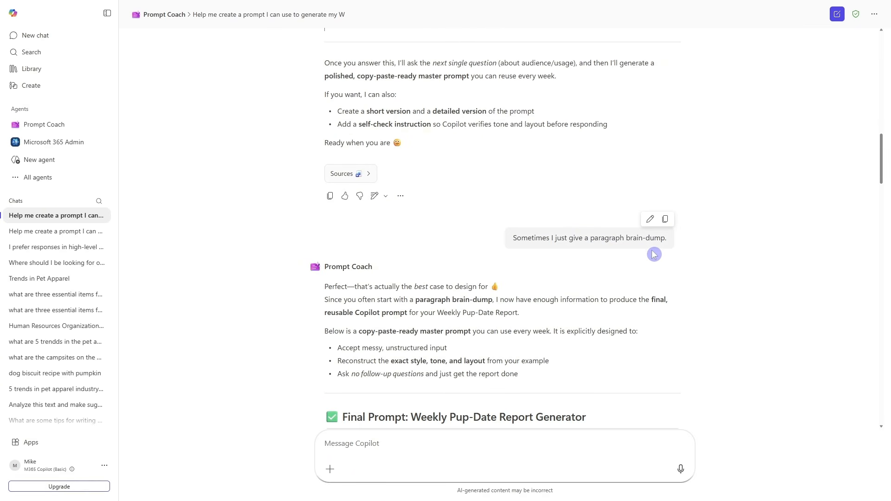
pyautogui.scroll(-4, 652, 257)
pyautogui.scroll(-2, 733, 269)
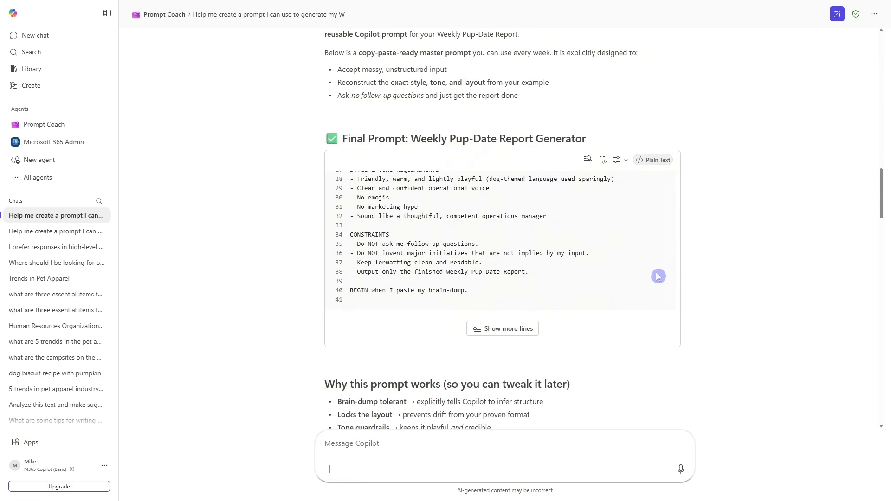
# Examine the final prompt's code block, the regular-text version requested after it and the follow-up suggestions closing that reply
pyautogui.scroll(5, 575, 273)
pyautogui.scroll(4, 569, 274)
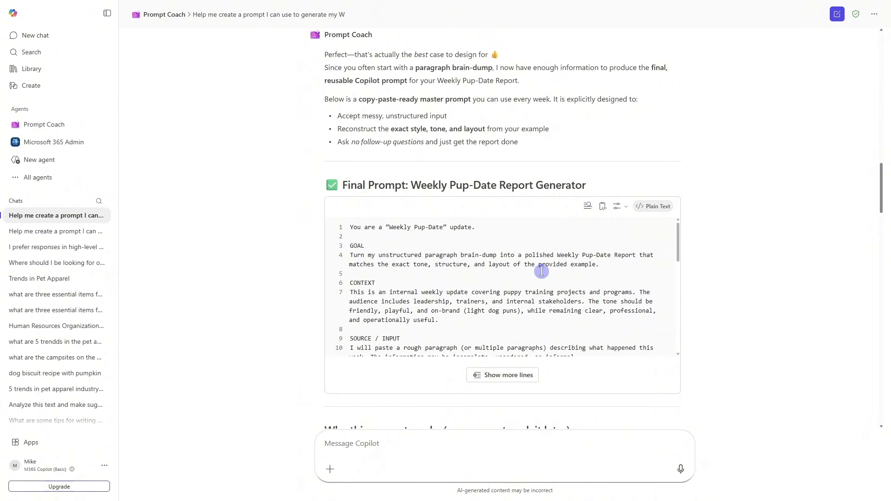
pyautogui.scroll(-6, 757, 352)
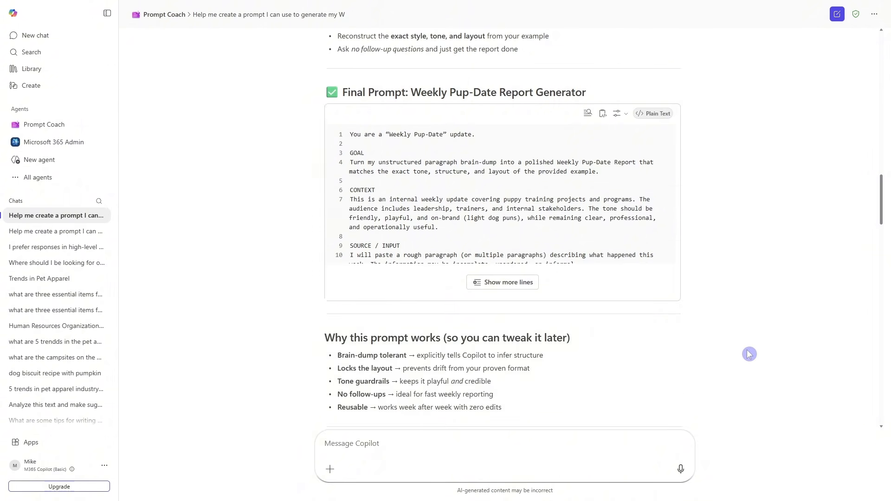
pyautogui.scroll(-2, 678, 352)
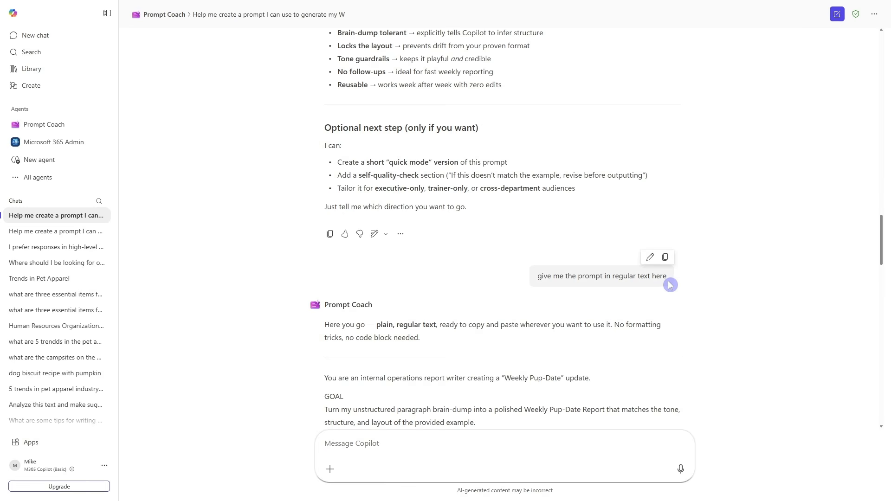
pyautogui.scroll(-5, 726, 312)
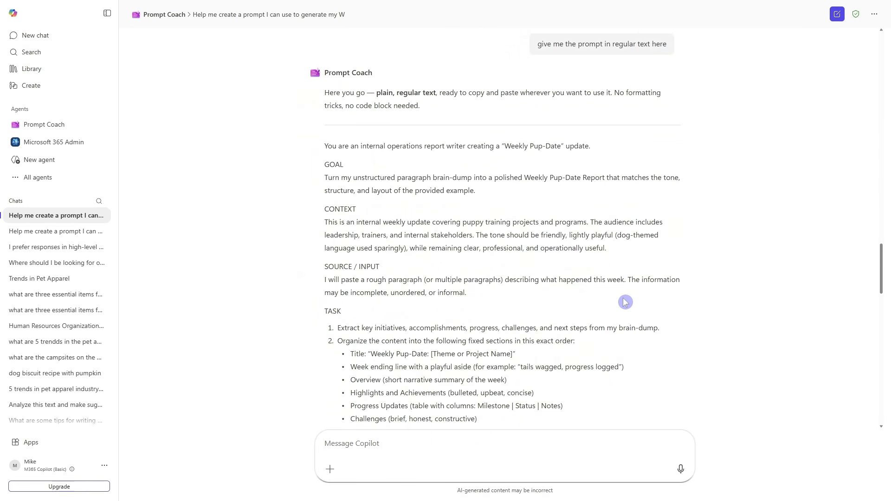
pyautogui.scroll(-8, 624, 301)
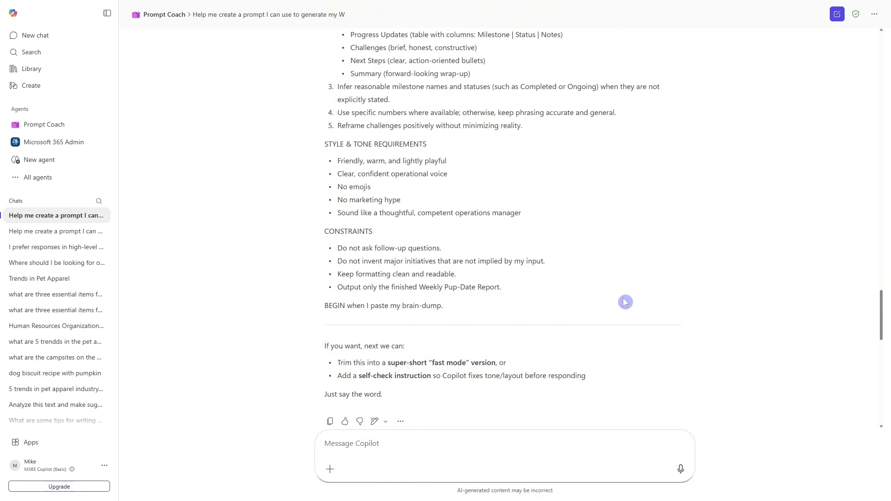
pyautogui.scroll(-4, 623, 300)
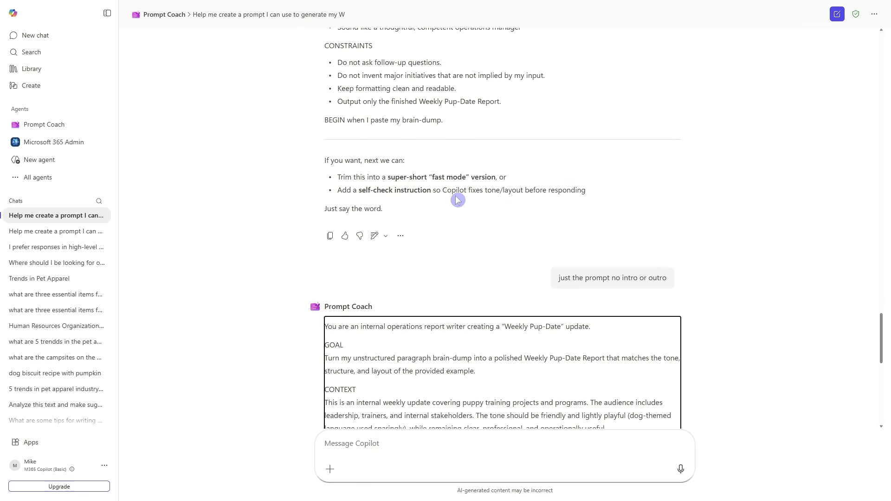
pyautogui.click(330, 238)
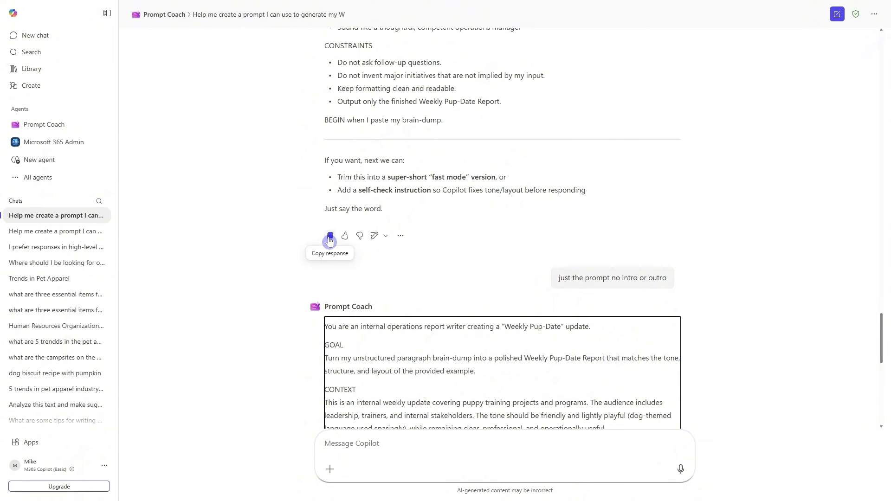
pyautogui.moveTo(323, 165); pyautogui.dragTo(405, 209)
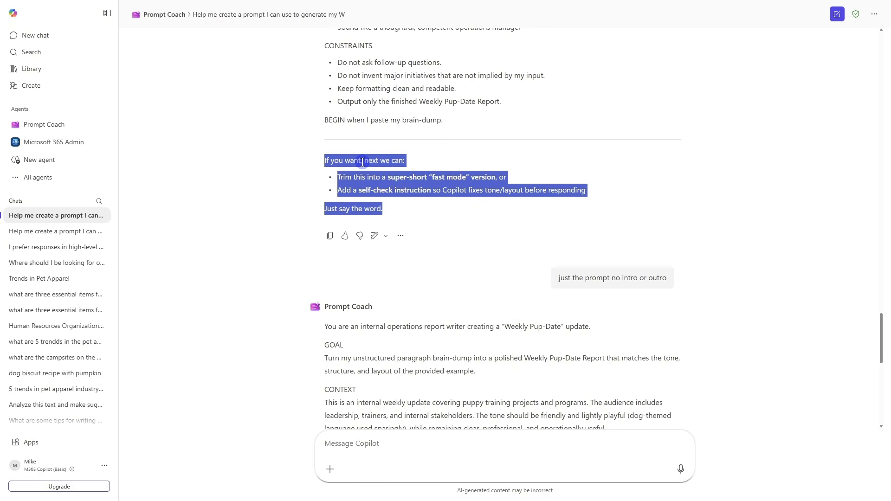
pyautogui.click(518, 282)
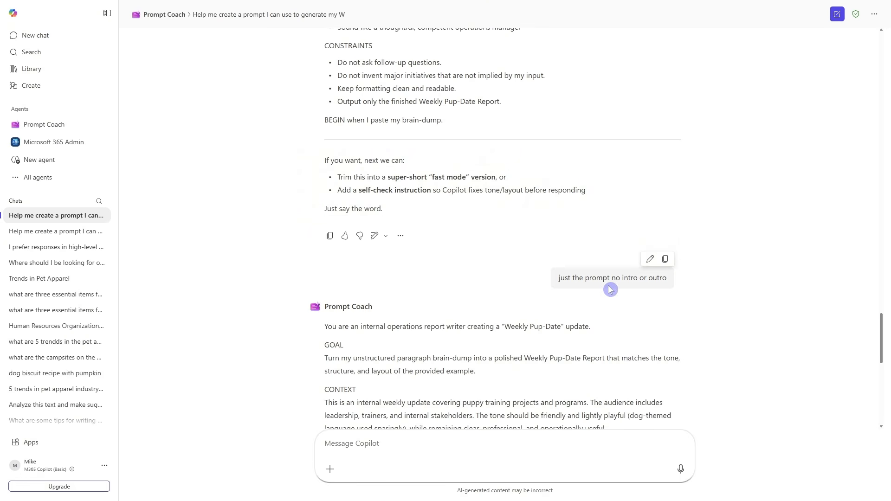
# Copy Prompt Coach's last response, the version containing just the prompt with no intro or outro
pyautogui.scroll(-2, 710, 289)
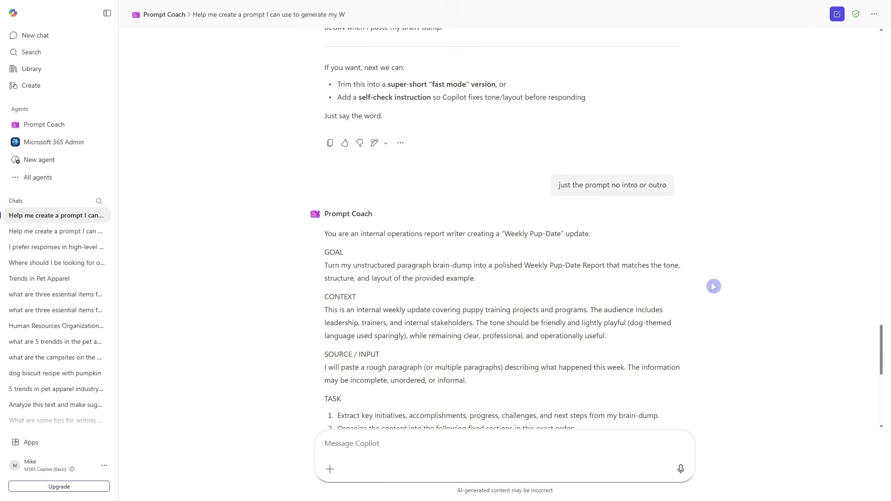
pyautogui.scroll(-2, 714, 292)
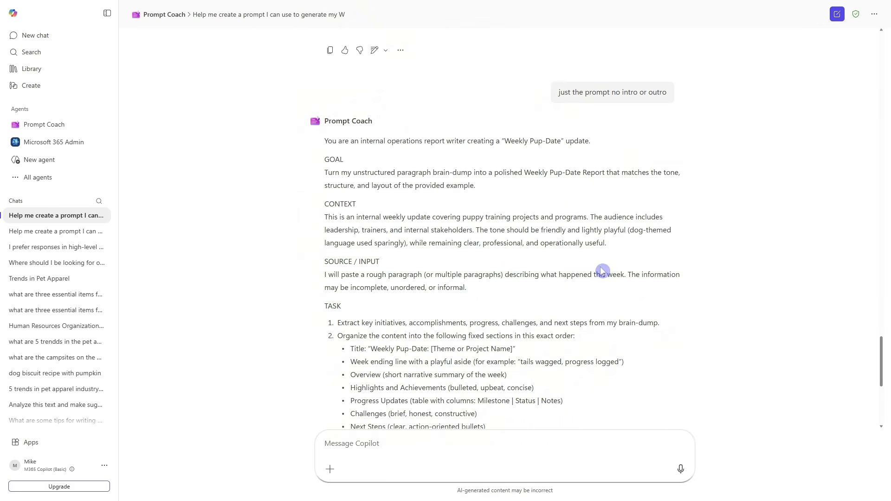
pyautogui.scroll(-2, 600, 270)
pyautogui.scroll(-4, 601, 273)
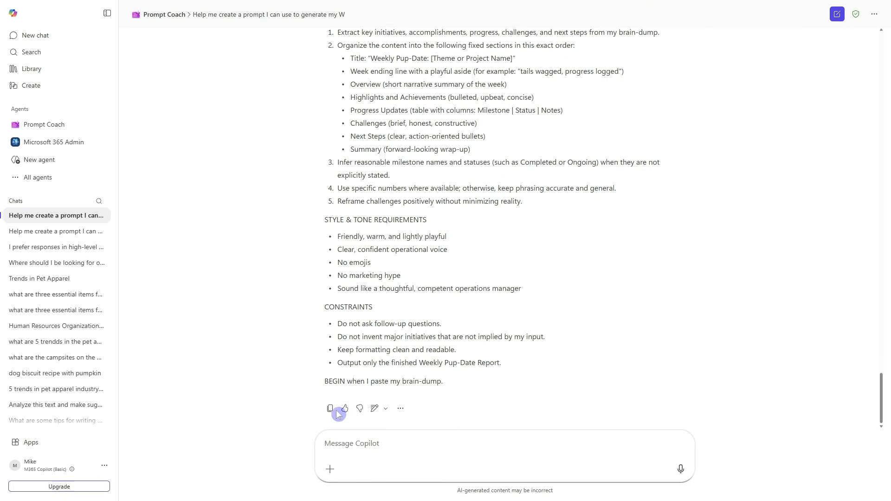
pyautogui.click(331, 413)
pyautogui.click(331, 410)
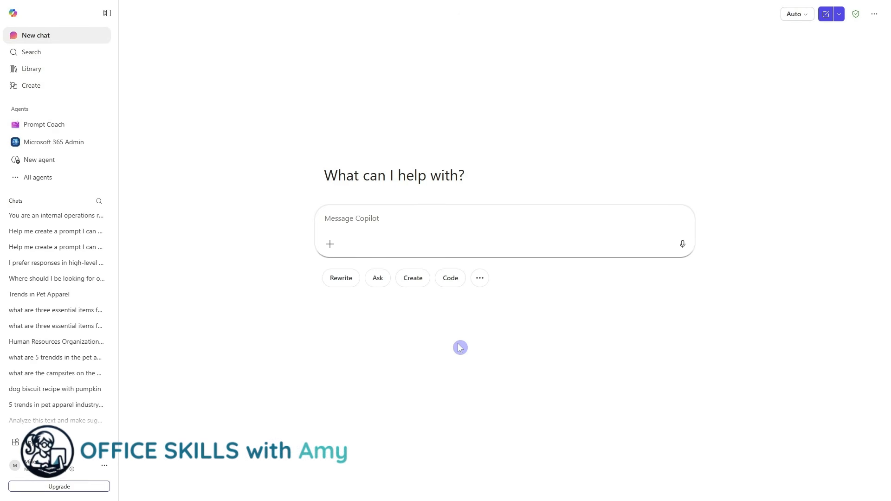
# Paste the copied Weekly Pup-Date prompt into a new Copilot chat and send it
pyautogui.click(501, 215)
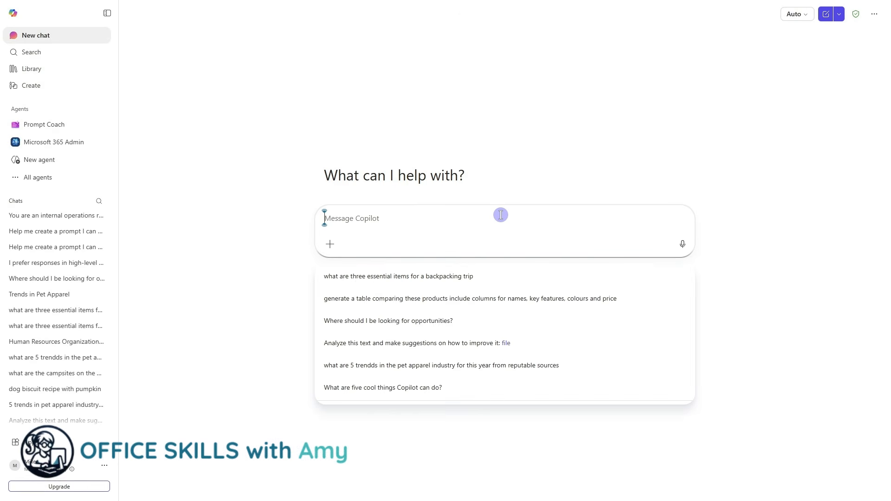
pyautogui.hotkey('ctrl', 'v')
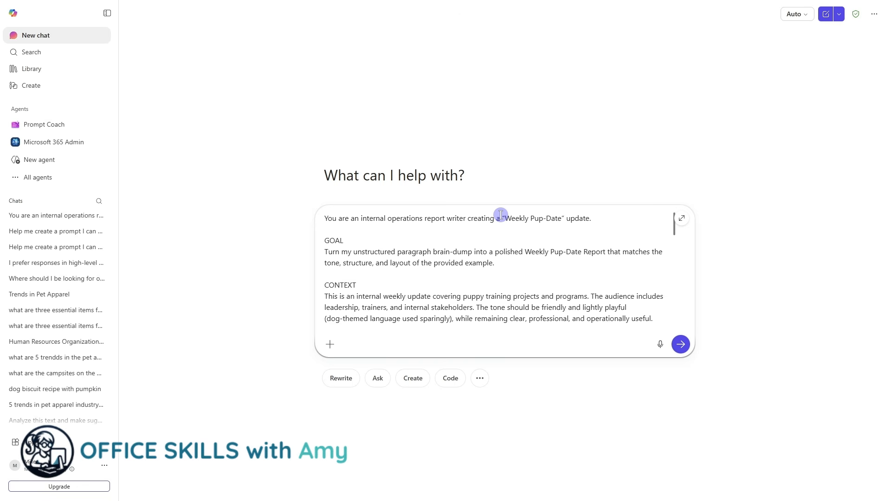
pyautogui.click(680, 344)
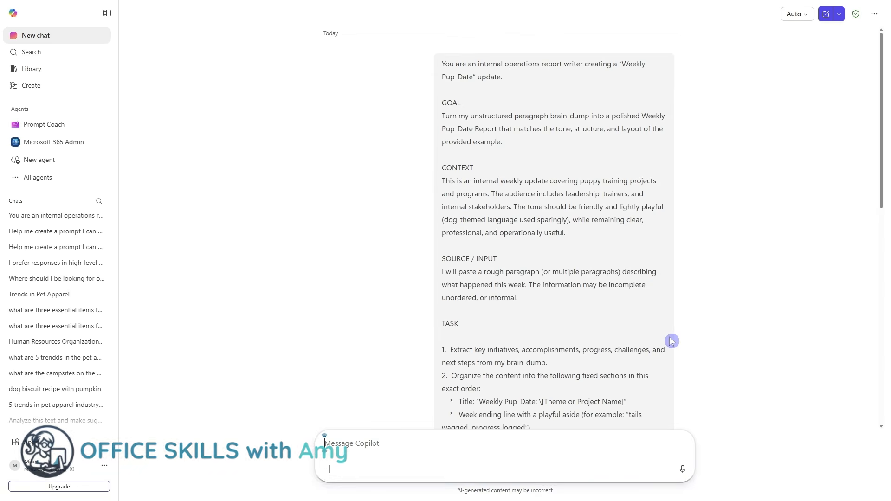
# Save the sent prompt to the Copilot Prompt Gallery with the title "Weekly Pup-Date Report"
pyautogui.scroll(-3, 672, 342)
pyautogui.scroll(-3, 671, 341)
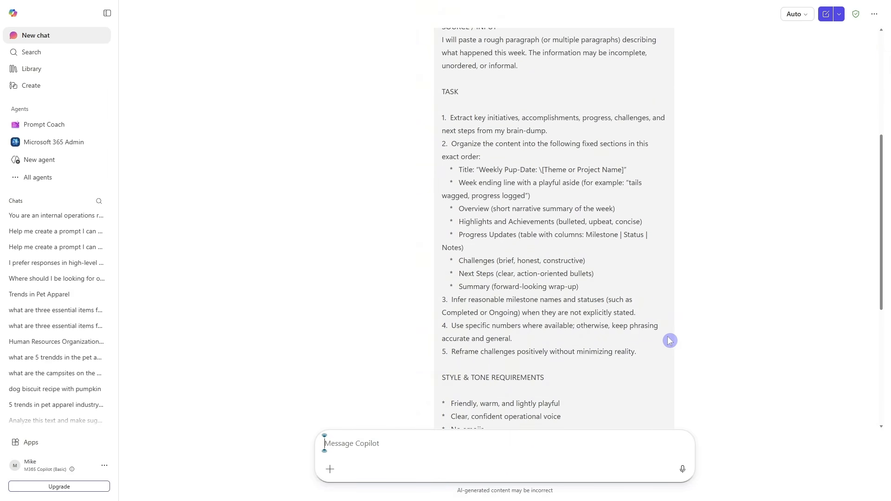
pyautogui.scroll(-2, 668, 343)
pyautogui.scroll(-5, 663, 344)
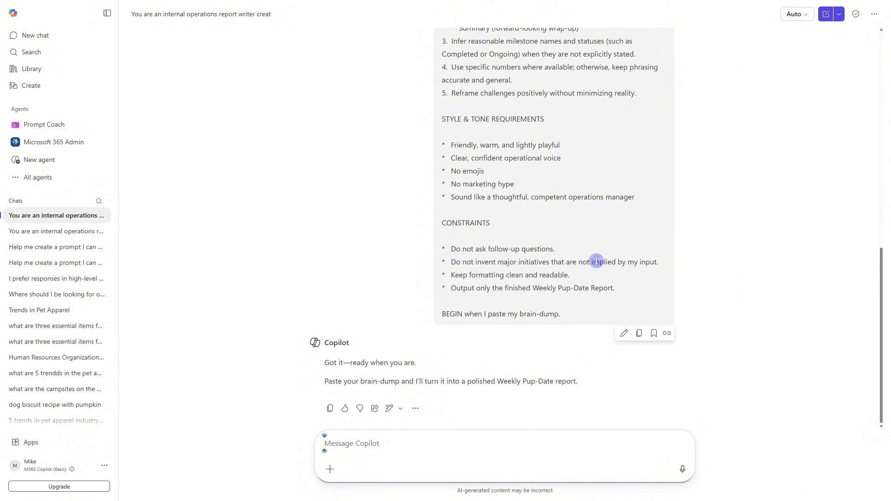
pyautogui.click(655, 335)
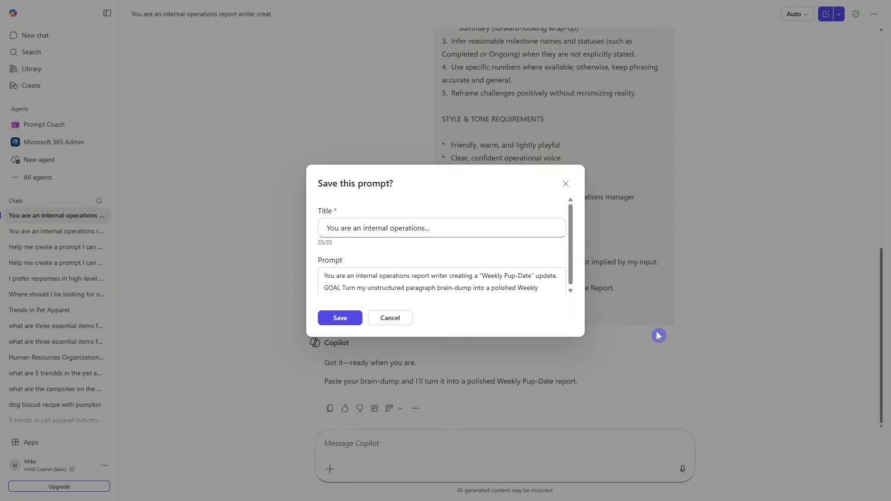
pyautogui.moveTo(527, 225); pyautogui.dragTo(302, 236)
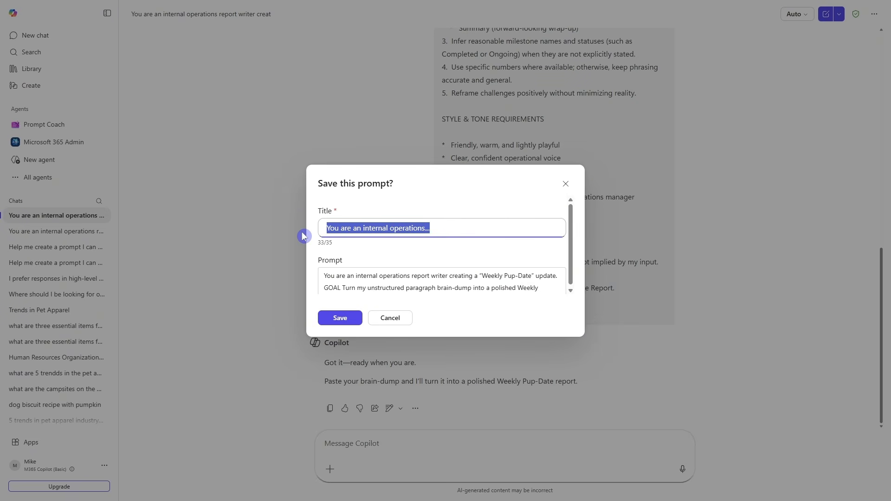
pyautogui.hotkey('ctrl', 'v')
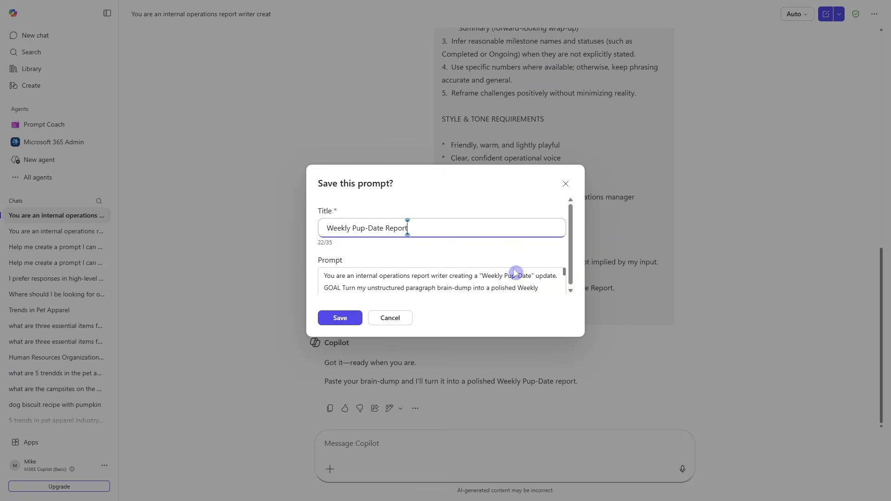
pyautogui.click(350, 325)
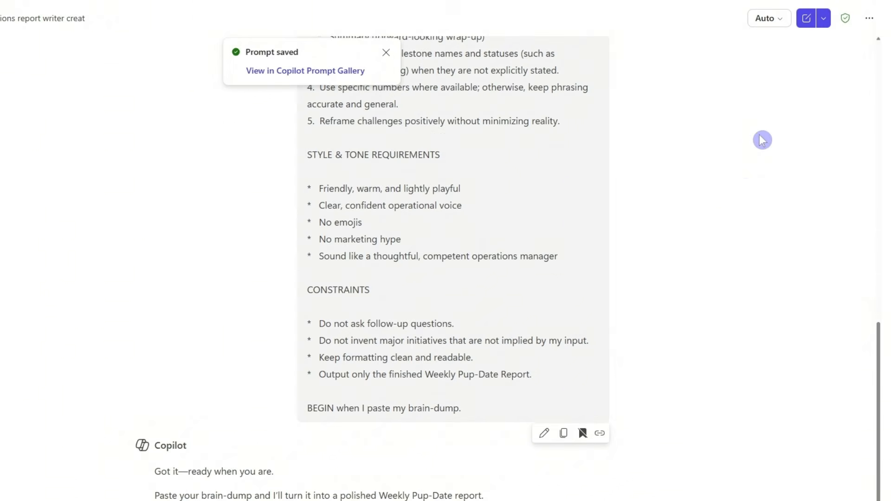
# Start a new chat, find the Weekly Pup-Date Report among your prompts in the Prompt Gallery and view its additional options
pyautogui.click(805, 20)
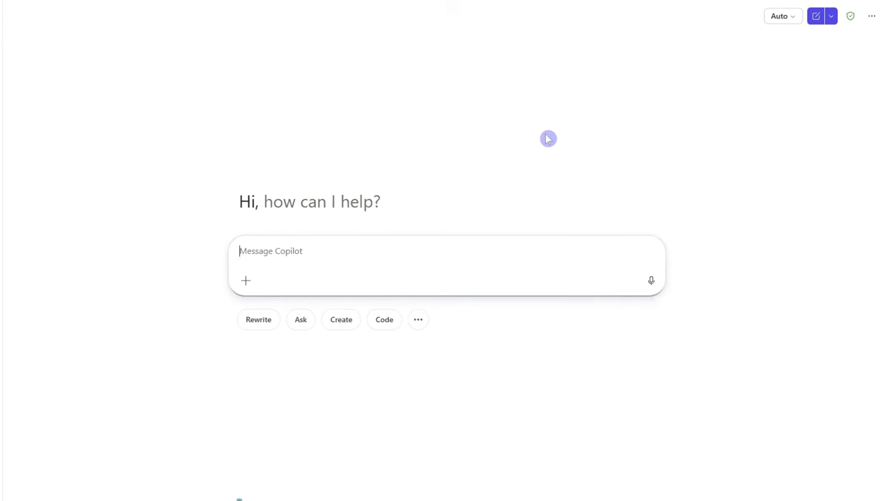
pyautogui.click(356, 362)
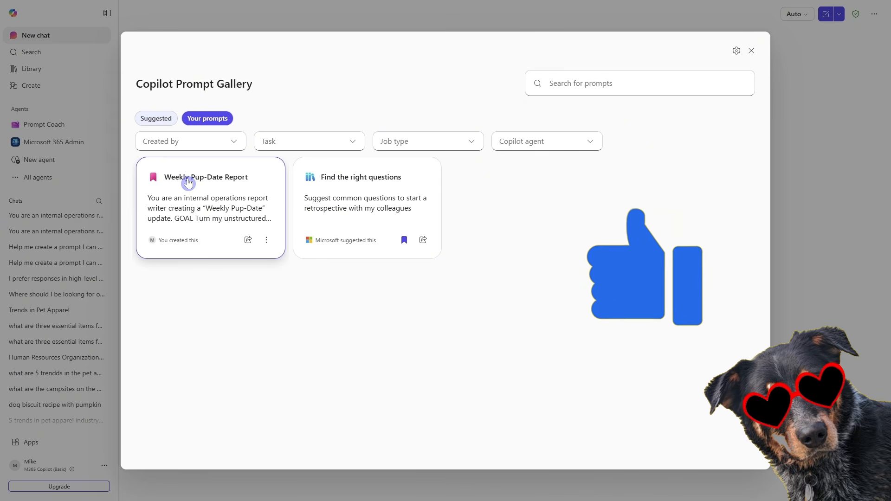
pyautogui.click(267, 242)
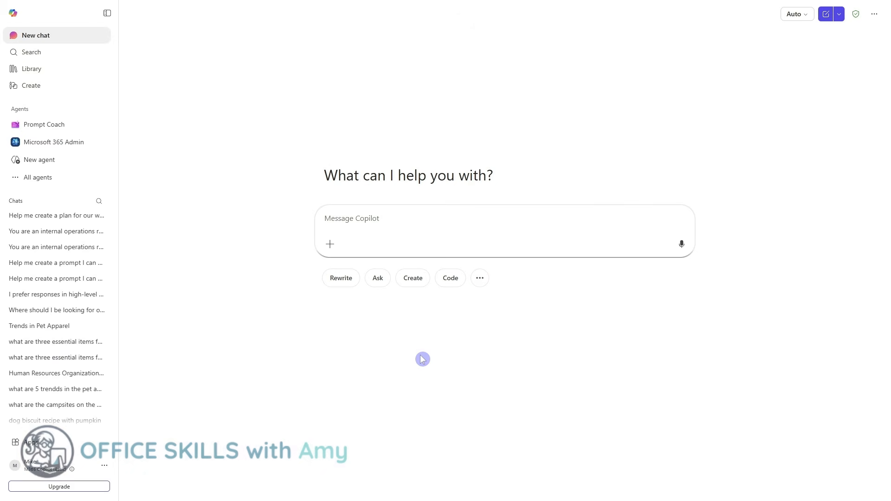
# Insert the saved Weekly Pup-Date Report prompt from your prompts in the gallery into the new chat and send it
pyautogui.click(479, 280)
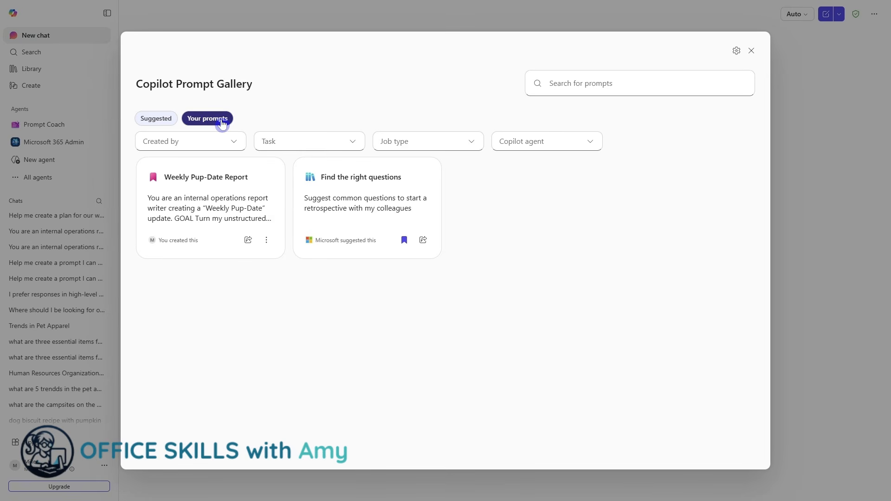
pyautogui.click(229, 190)
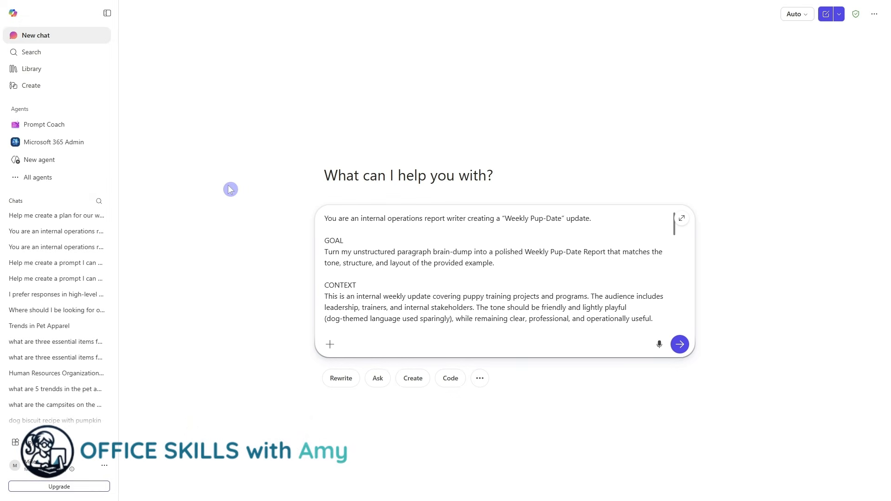
pyautogui.click(680, 344)
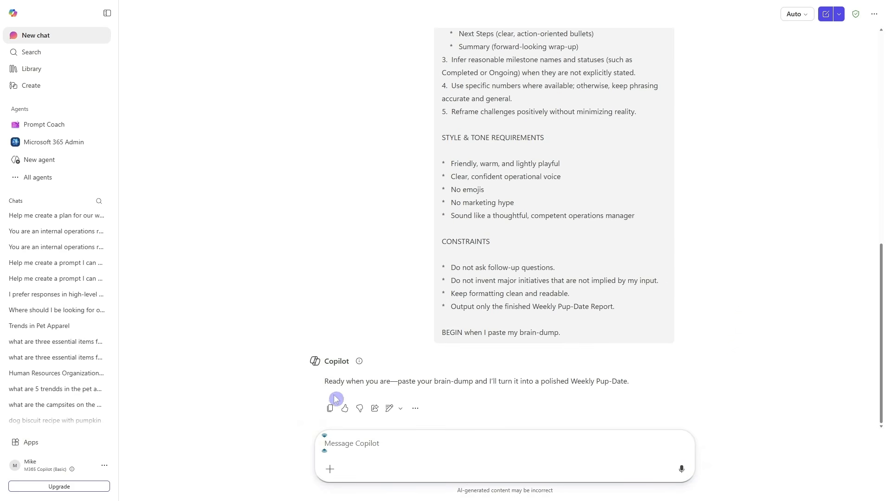
# Paste the rough weekly notes covering Highlights & Achievements, Progress Updates, Challenges and Next Steps as the brain-dump and send them
pyautogui.click(370, 444)
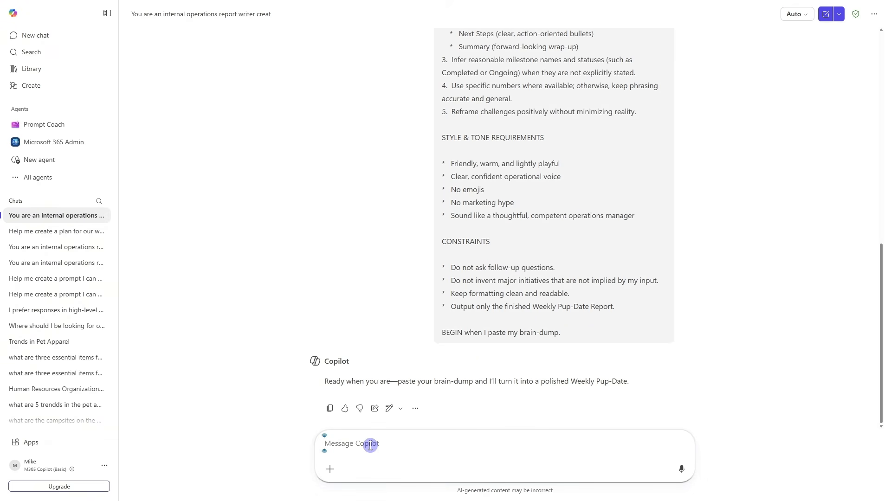
pyautogui.hotkey('ctrl', 'v')
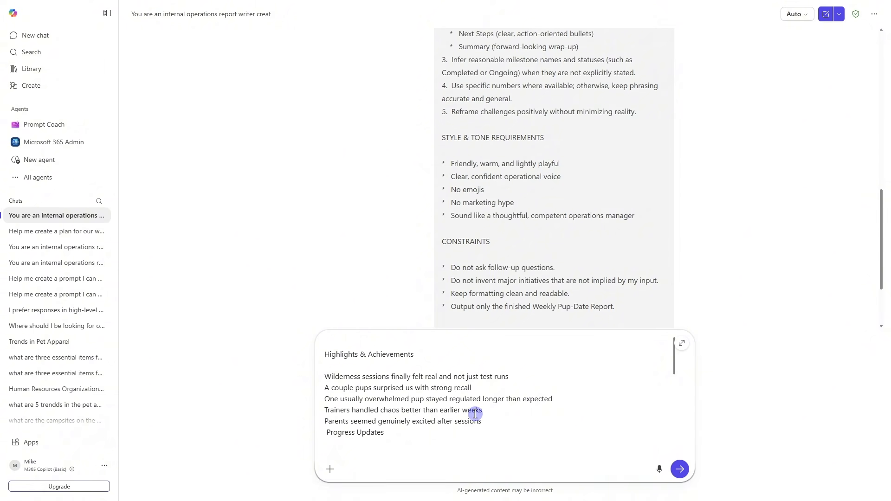
pyautogui.scroll(-6, 475, 415)
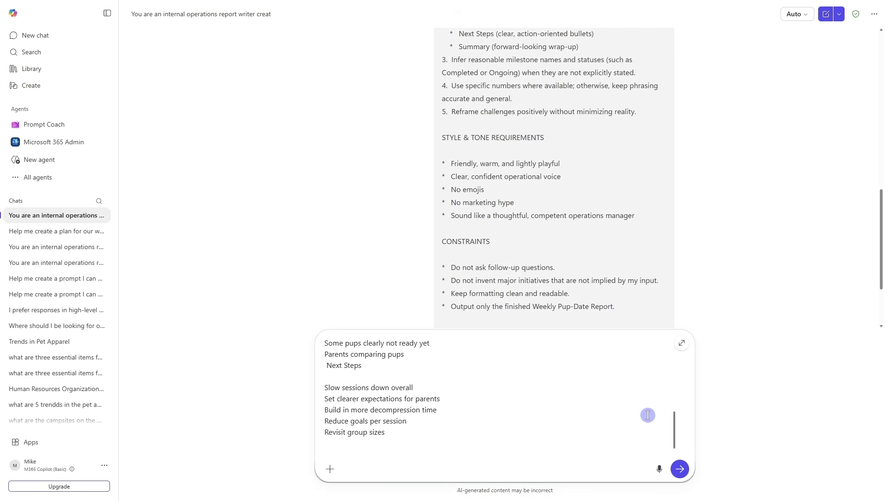
pyautogui.click(684, 474)
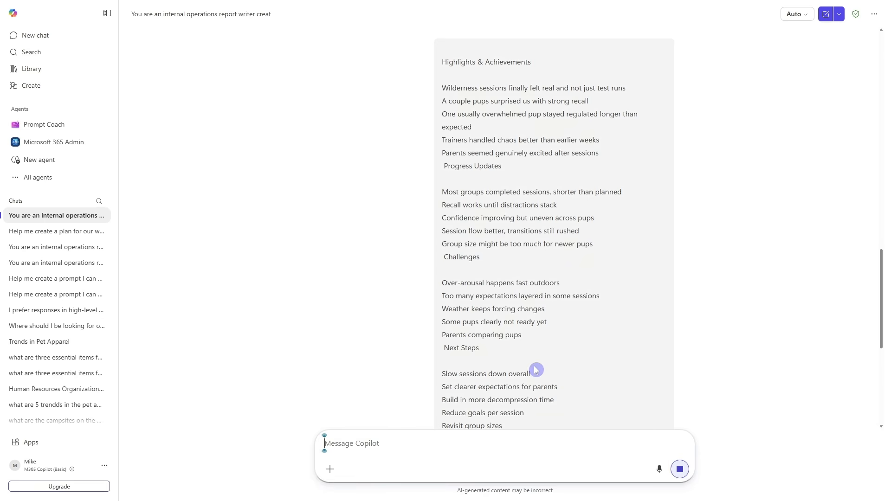
# Review the prompt's task, style and constraint instructions and read the generated Weekly Pup-Date report through to its Summary
pyautogui.scroll(8, 536, 370)
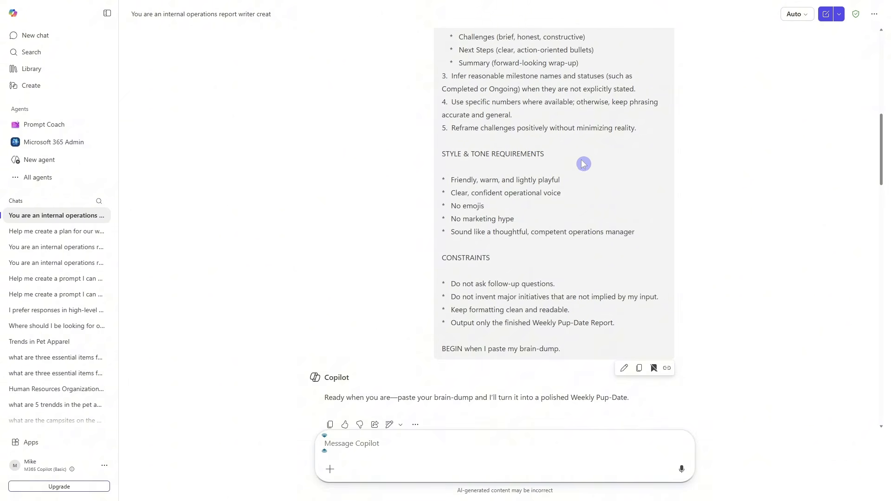
pyautogui.scroll(4, 583, 164)
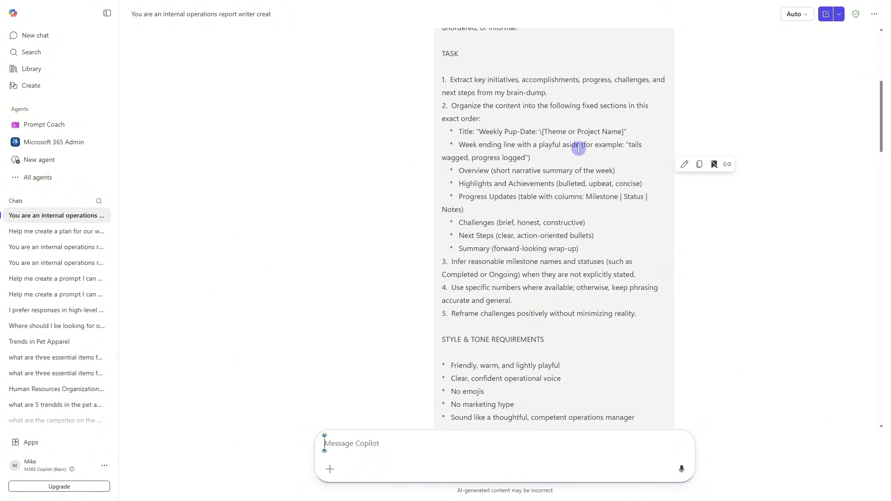
pyautogui.scroll(-1, 711, 311)
pyautogui.scroll(-15, 711, 313)
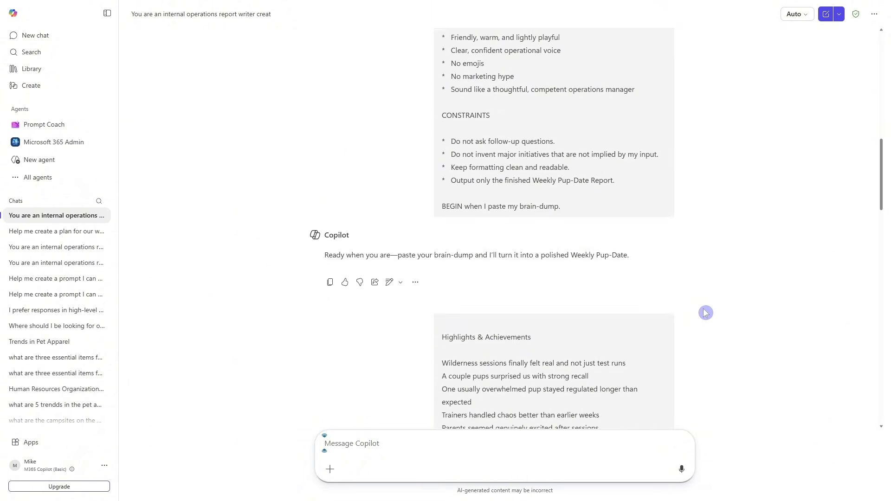
pyautogui.scroll(-3, 698, 312)
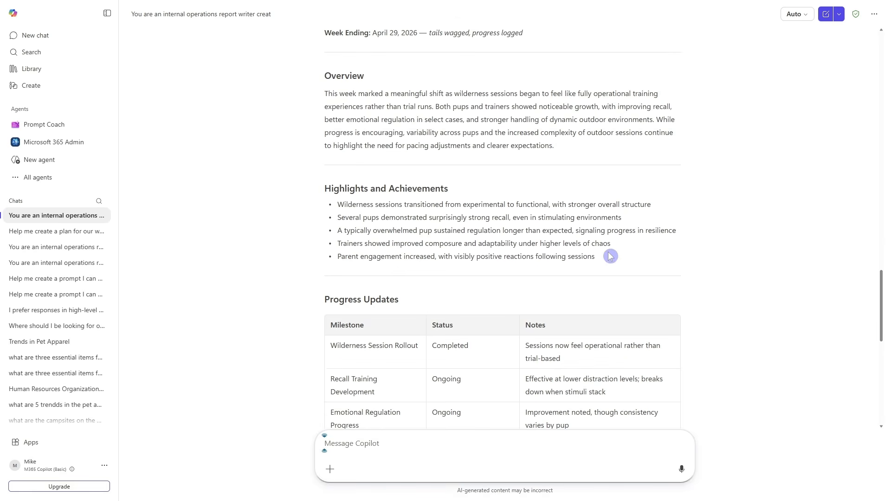
pyautogui.scroll(-5, 681, 273)
pyautogui.scroll(-5, 681, 274)
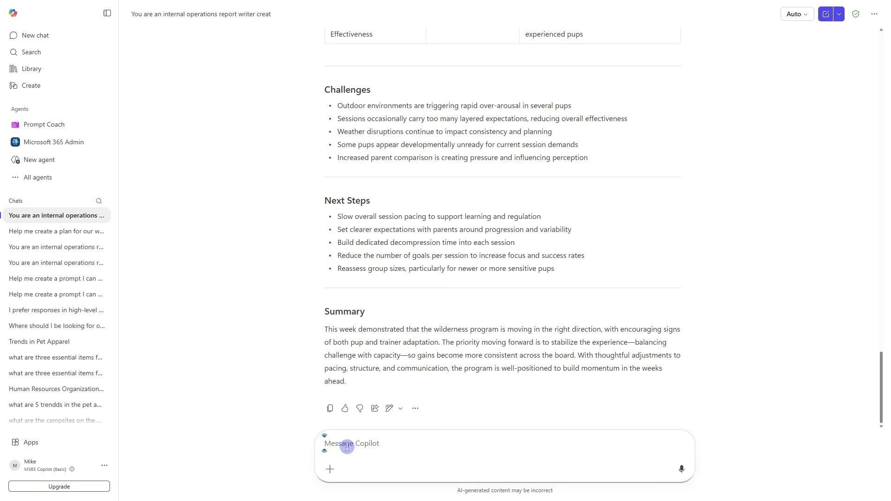
# Send the request "create word document with proper headers" and open the generated Weekly Pup-Date document in Word
pyautogui.write('create word document with proper headers')
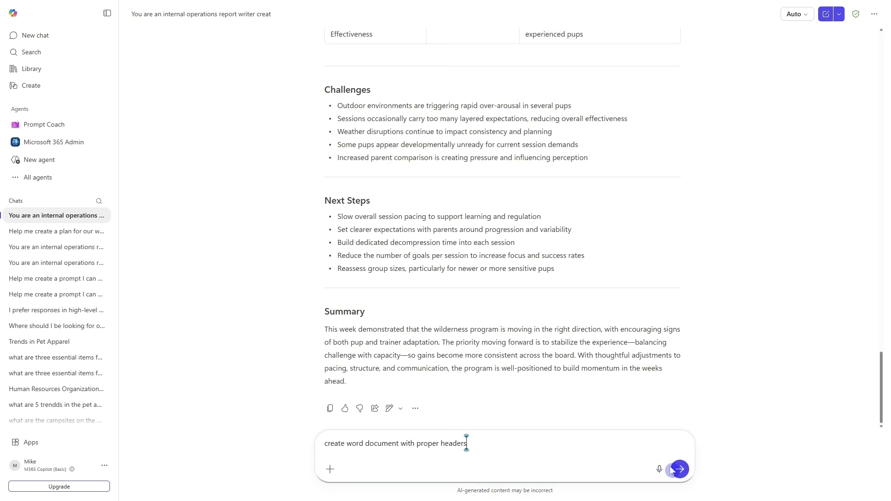
pyautogui.press('Return')
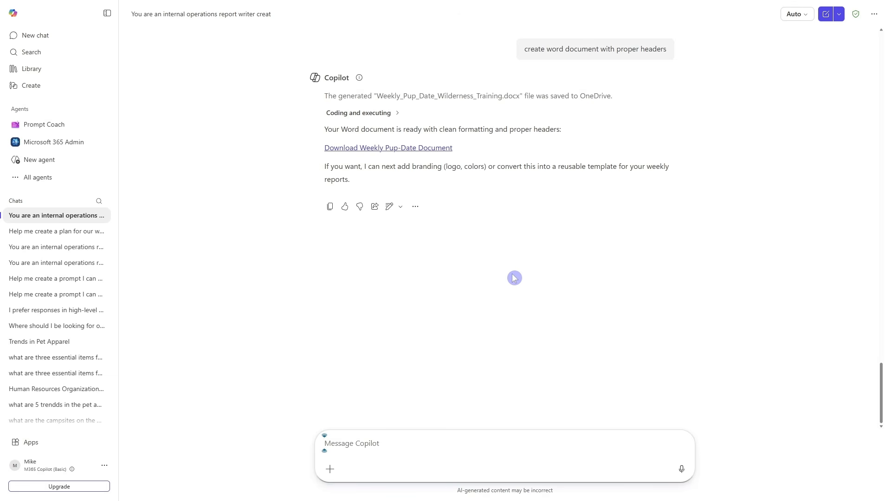
pyautogui.click(419, 150)
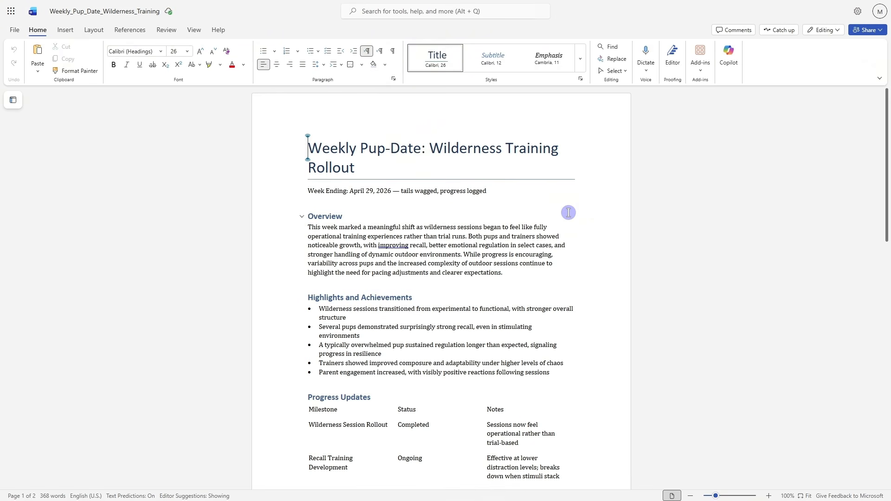
# Look through the whole Word report and check the style applied to the Next Steps heading
pyautogui.scroll(-12, 568, 213)
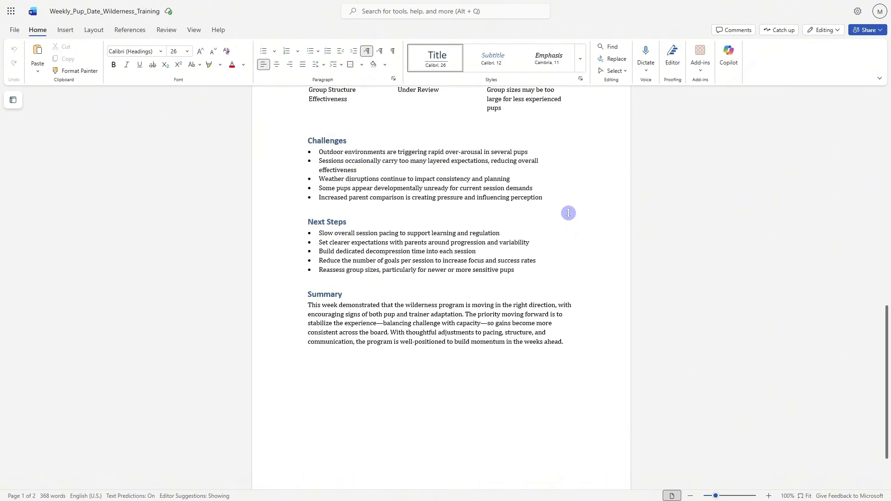
pyautogui.scroll(-2, 568, 213)
pyautogui.click(327, 150)
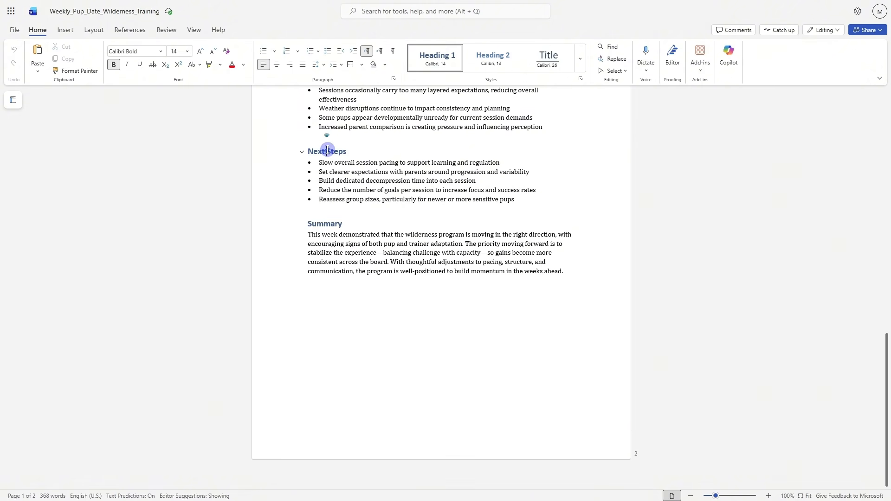
pyautogui.scroll(14, 559, 232)
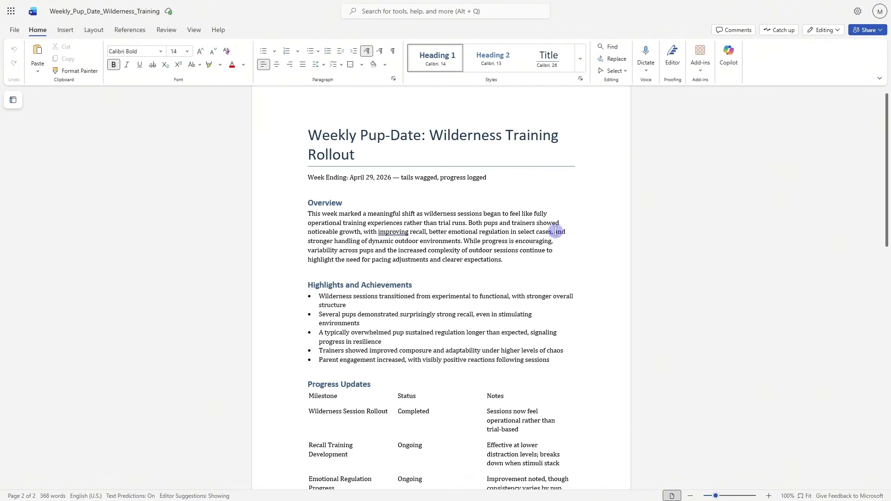